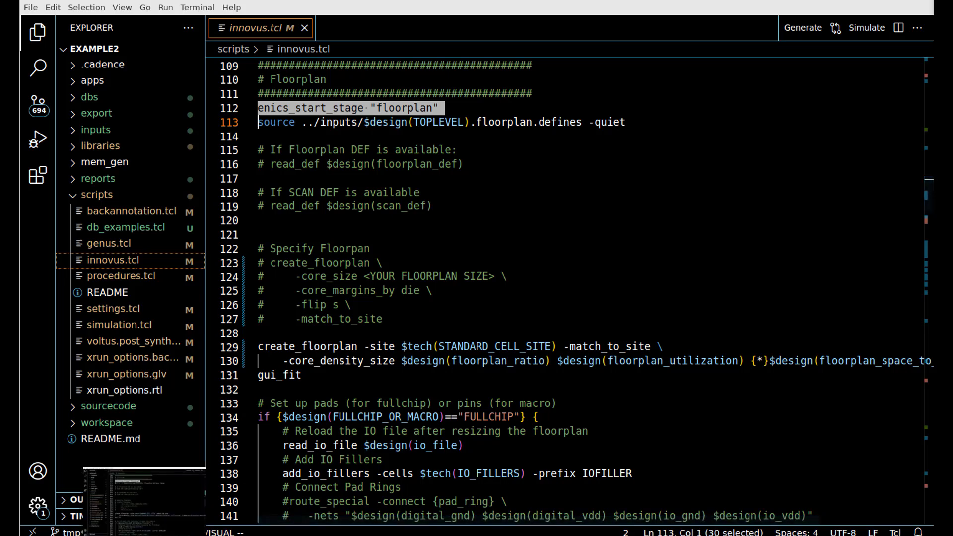
Switch to the Innovus layout window and specify the floorplan with an aspect ratio of 0.7 and a core utilization of 0.5.
{"action": "mouse_move", "coordinate": [226, 532]}
{"action": "left_click", "coordinate": [348, 532]}
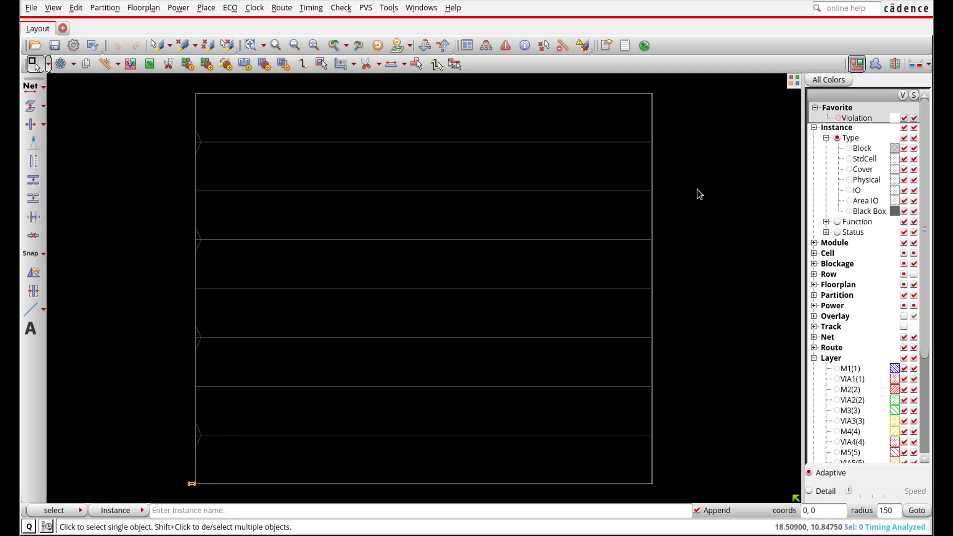
{"action": "left_click", "coordinate": [148, 8]}
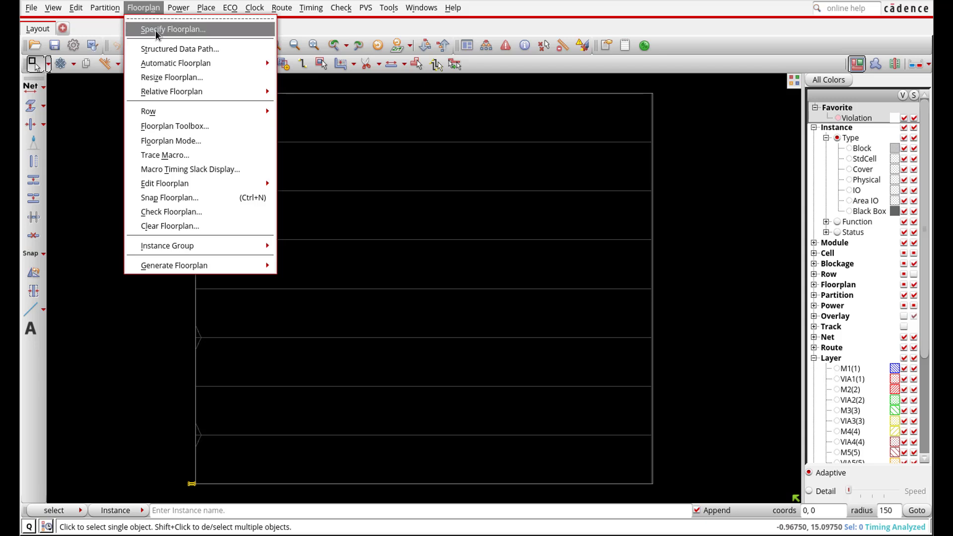
{"action": "left_click", "coordinate": [156, 29]}
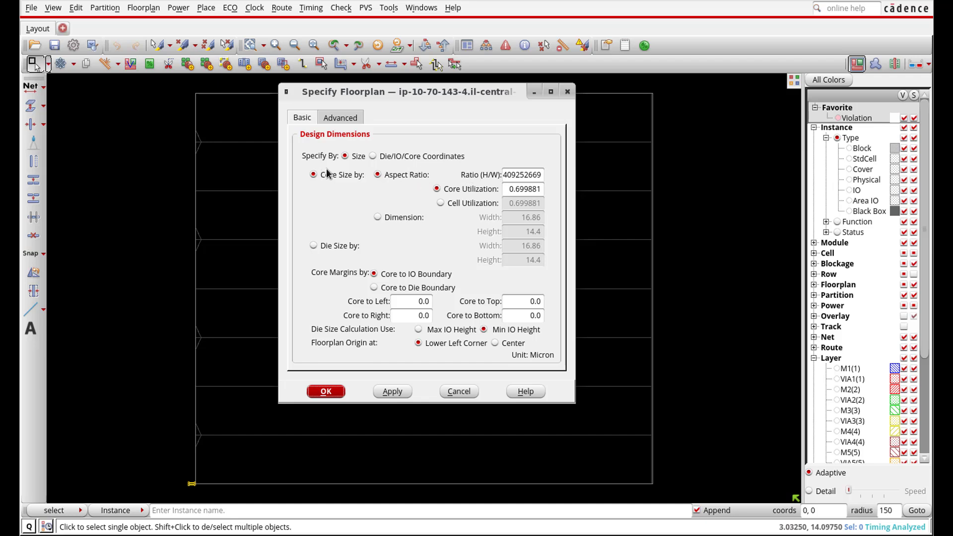
{"action": "double_click", "coordinate": [516, 174]}
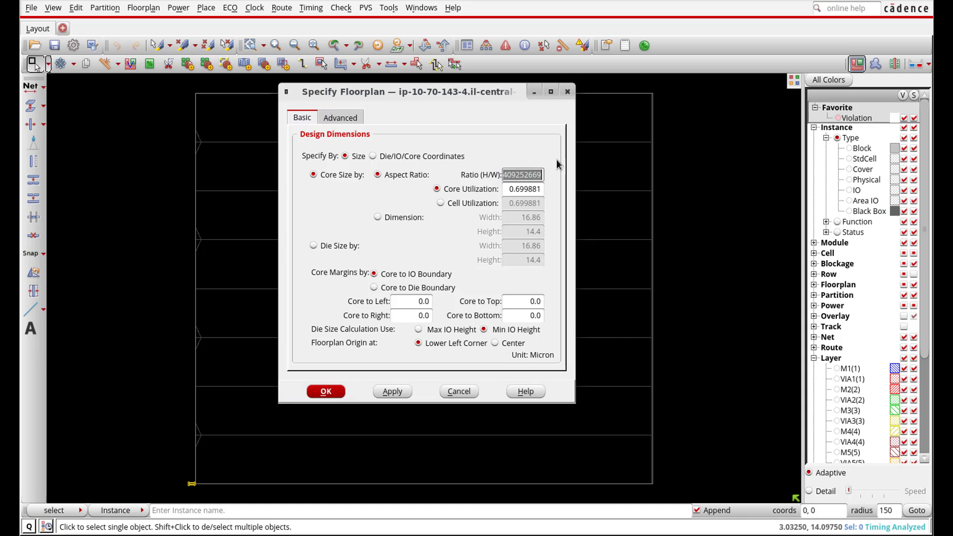
{"action": "type", "text": "0.07"}
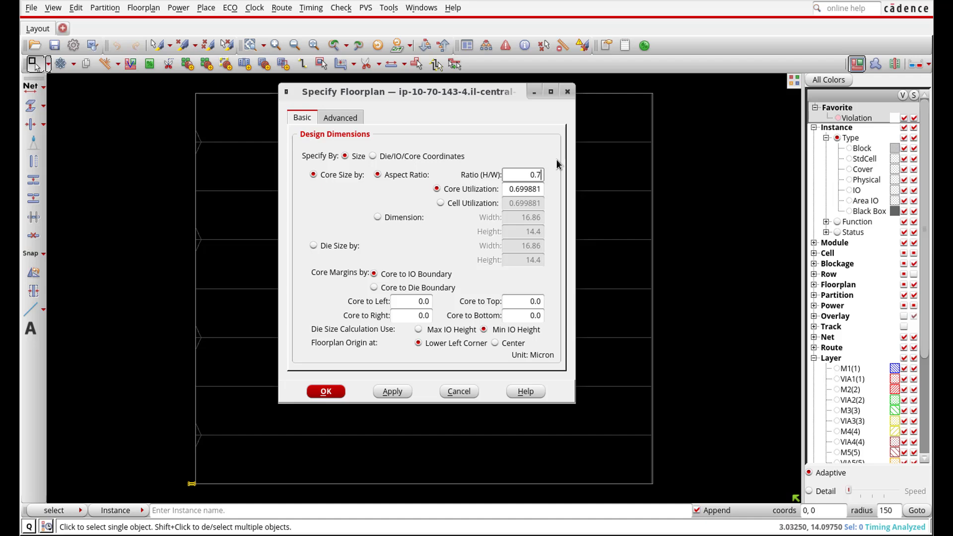
{"action": "double_click", "coordinate": [523, 189]}
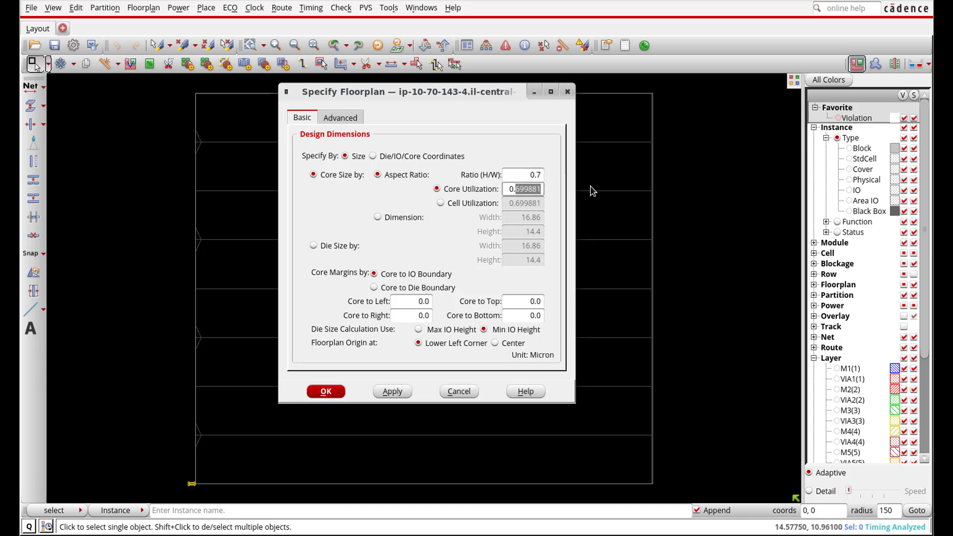
{"action": "type", "text": "5"}
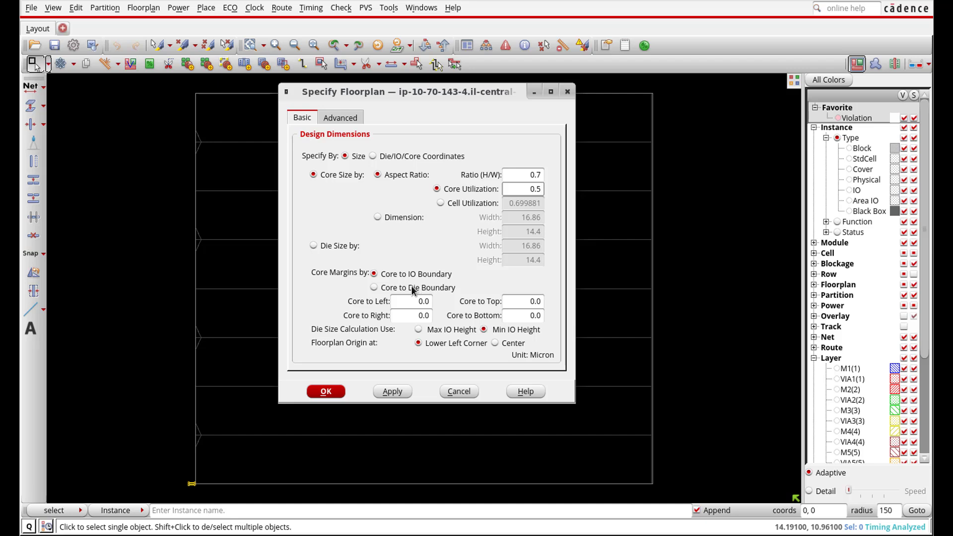
Set the core-to-IO-boundary margins to left 2, top 4, right 6 and bottom 8 microns, and accept the floorplan.
{"action": "left_click_drag", "start_coordinate": [414, 298], "coordinate": [442, 296]}
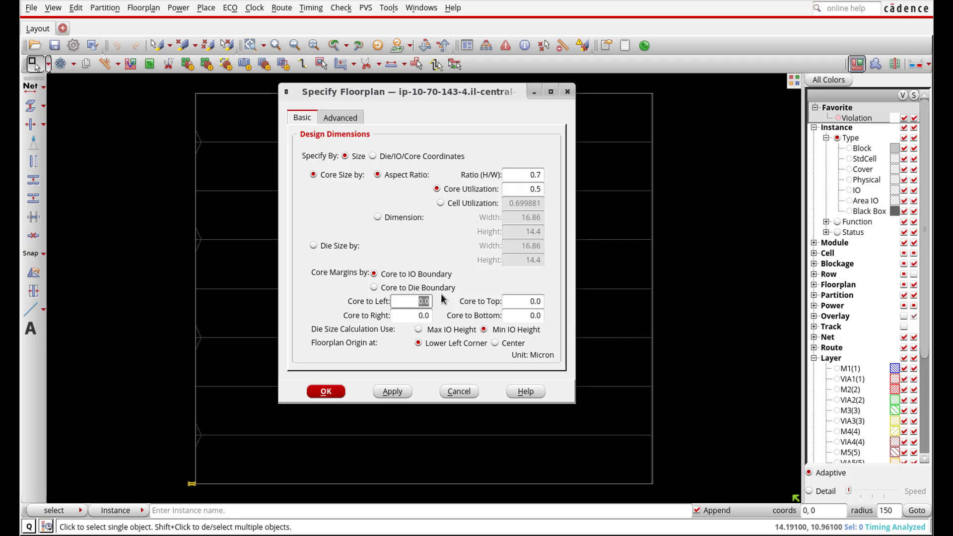
{"action": "type", "text": "2"}
{"action": "left_click_drag", "start_coordinate": [502, 300], "coordinate": [571, 296]}
{"action": "type", "text": "4"}
{"action": "left_click_drag", "start_coordinate": [412, 315], "coordinate": [555, 316]}
{"action": "type", "text": "6"}
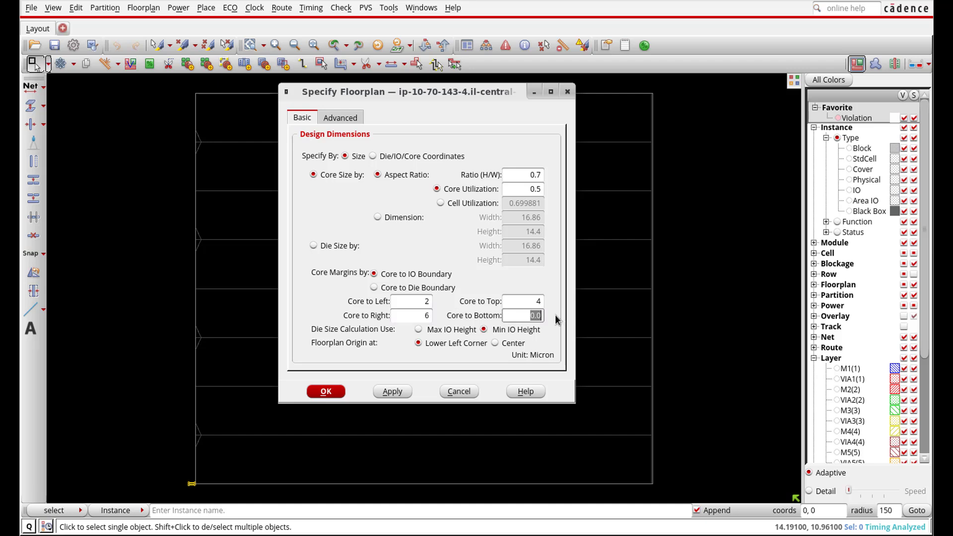
{"action": "type", "text": "8"}
{"action": "left_click", "coordinate": [338, 119]}
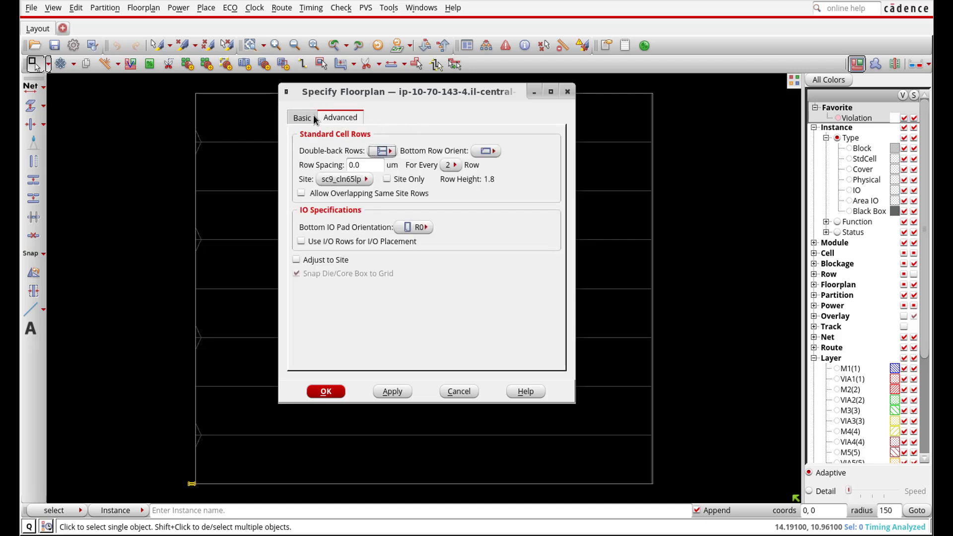
{"action": "left_click", "coordinate": [301, 119]}
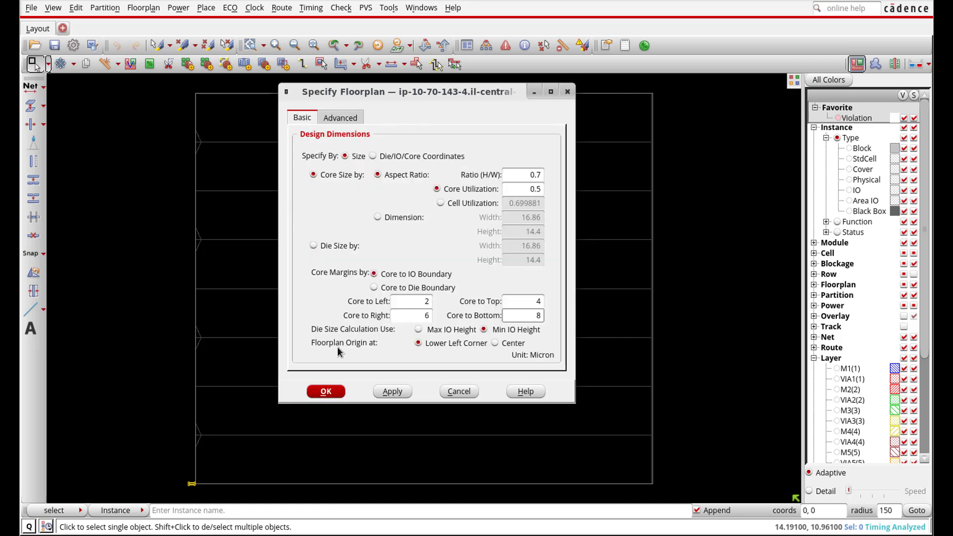
{"action": "left_click", "coordinate": [326, 391]}
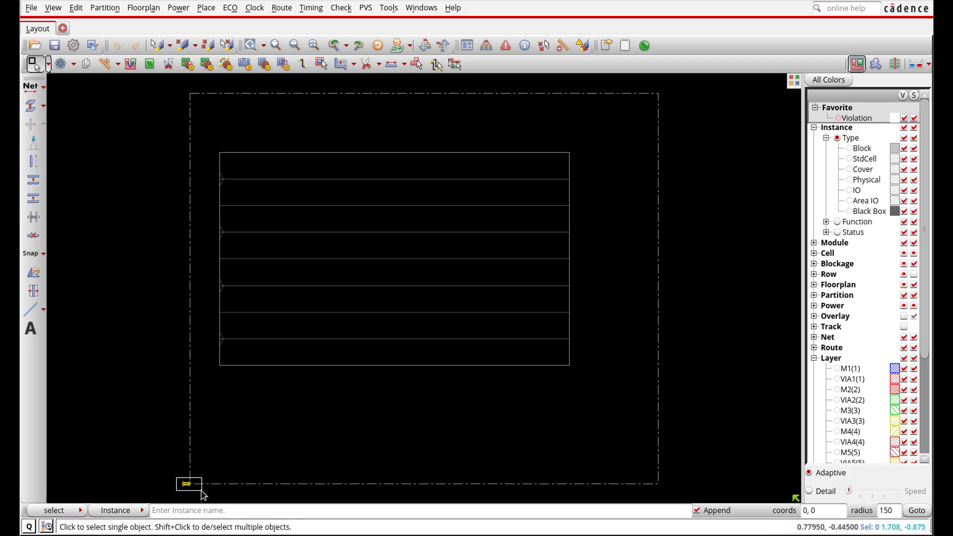
Select the ports stacked at the die's lower-left corner and inspect the object attributes of port count[3].
{"action": "left_click_drag", "start_coordinate": [161, 457], "coordinate": [198, 497]}
{"action": "key", "text": "q"}
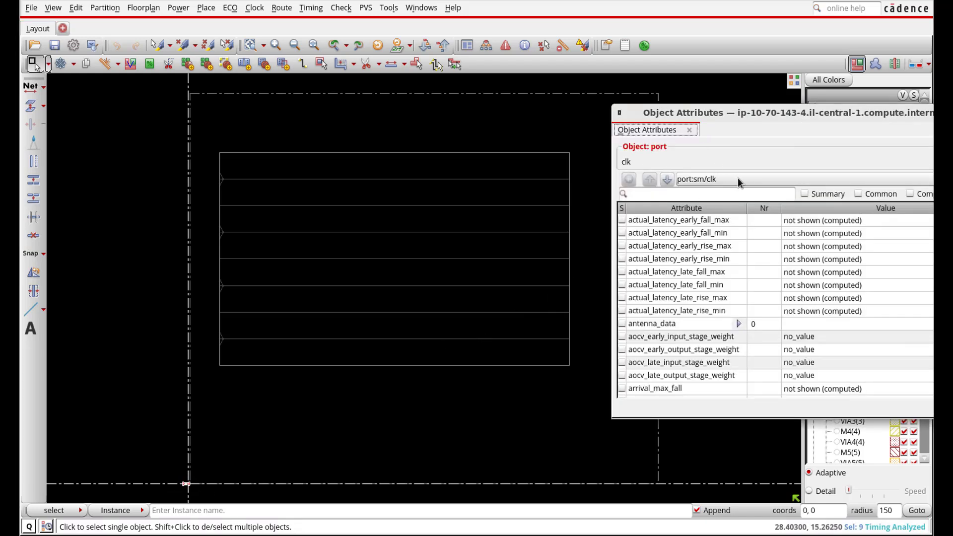
{"action": "left_click_drag", "start_coordinate": [859, 114], "coordinate": [775, 112]}
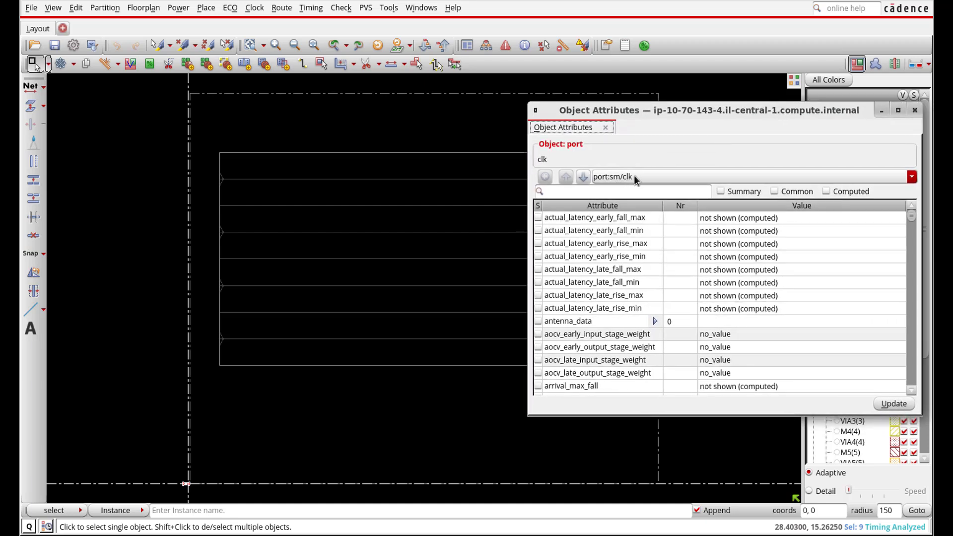
{"action": "left_click", "coordinate": [912, 177]}
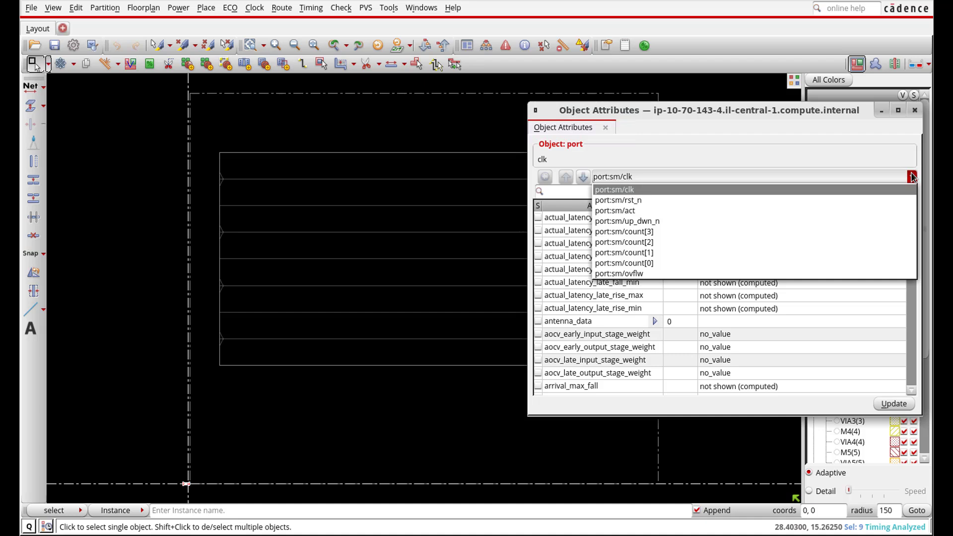
{"action": "left_click", "coordinate": [785, 190]}
{"action": "left_click", "coordinate": [912, 176]}
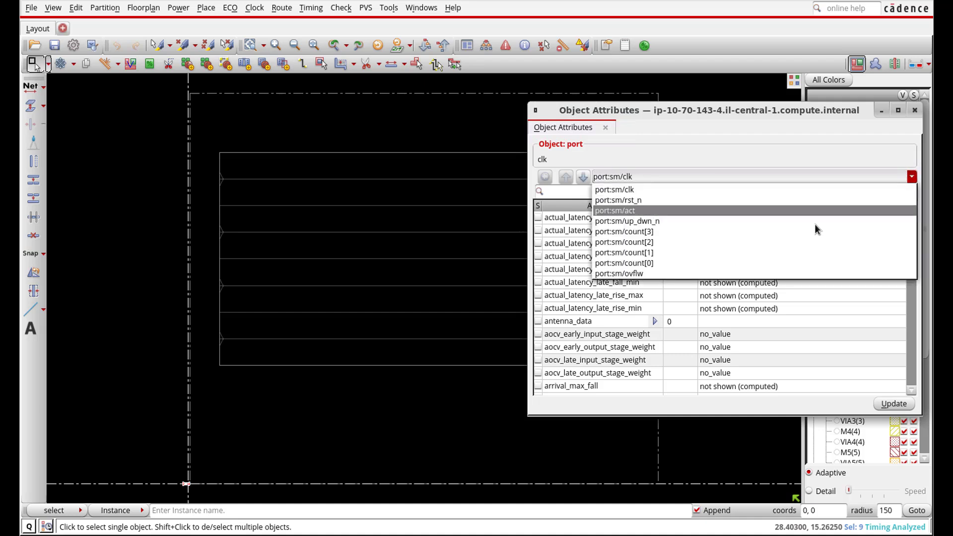
{"action": "left_click", "coordinate": [813, 229]}
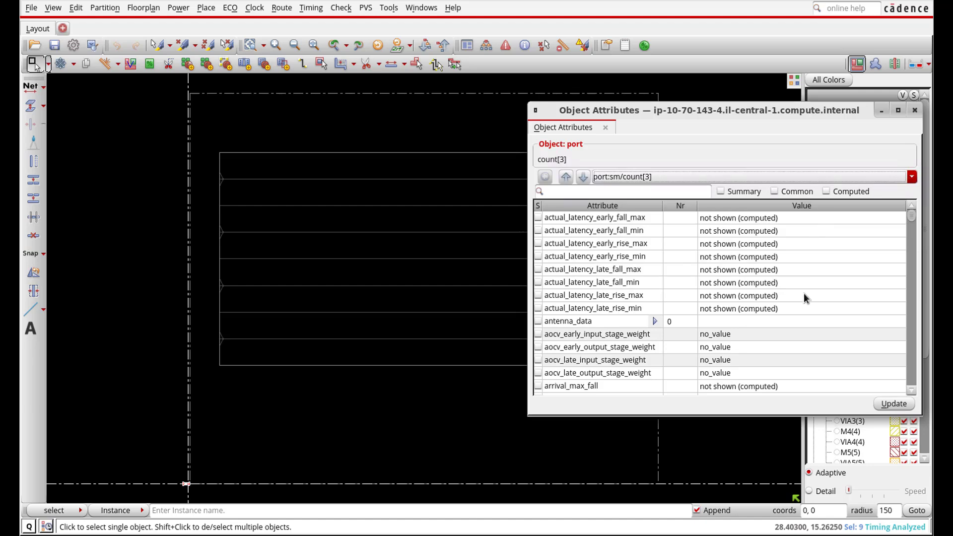
{"action": "scroll", "coordinate": [912, 237], "scroll_direction": "down", "scroll_amount": 20}
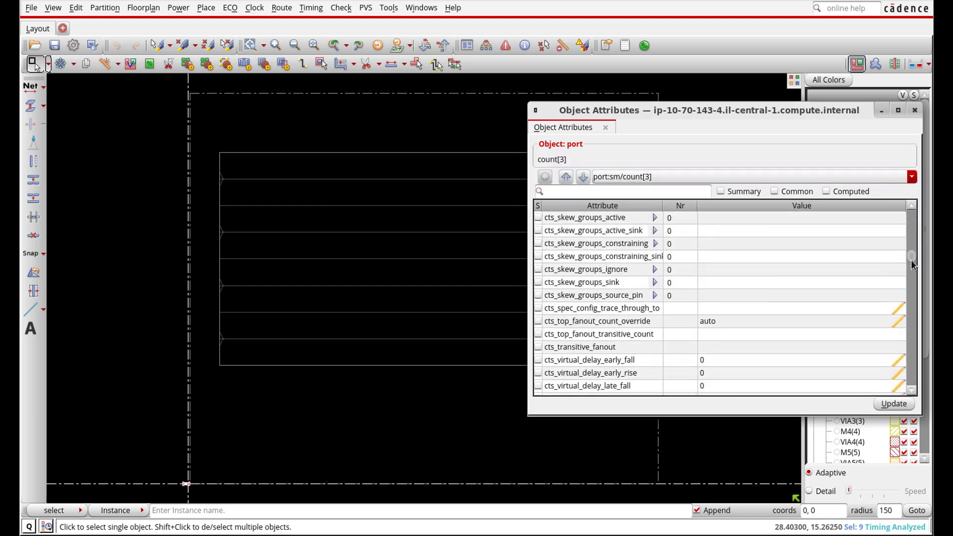
{"action": "left_click_drag", "start_coordinate": [912, 278], "coordinate": [914, 215]}
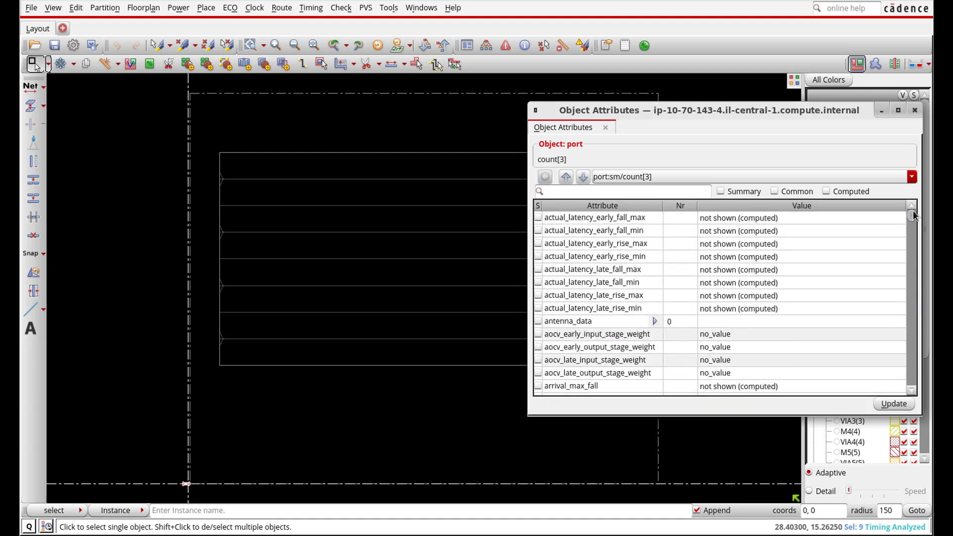
{"action": "left_click", "coordinate": [914, 111]}
Switch to the Innovus terminal and examine the logged create_floorplan command with its -core_density_size arguments.
{"action": "left_click", "coordinate": [555, 381]}
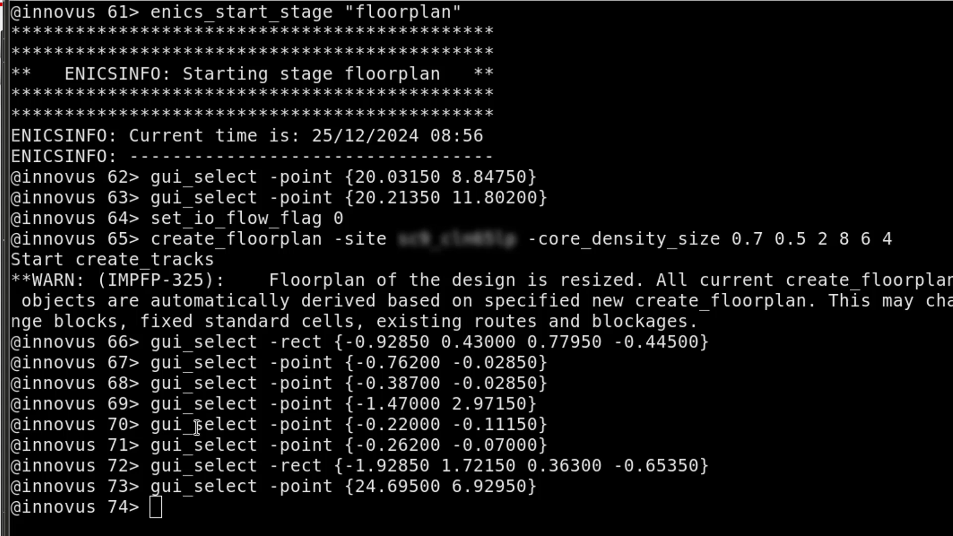
{"action": "left_click_drag", "start_coordinate": [154, 242], "coordinate": [216, 241]}
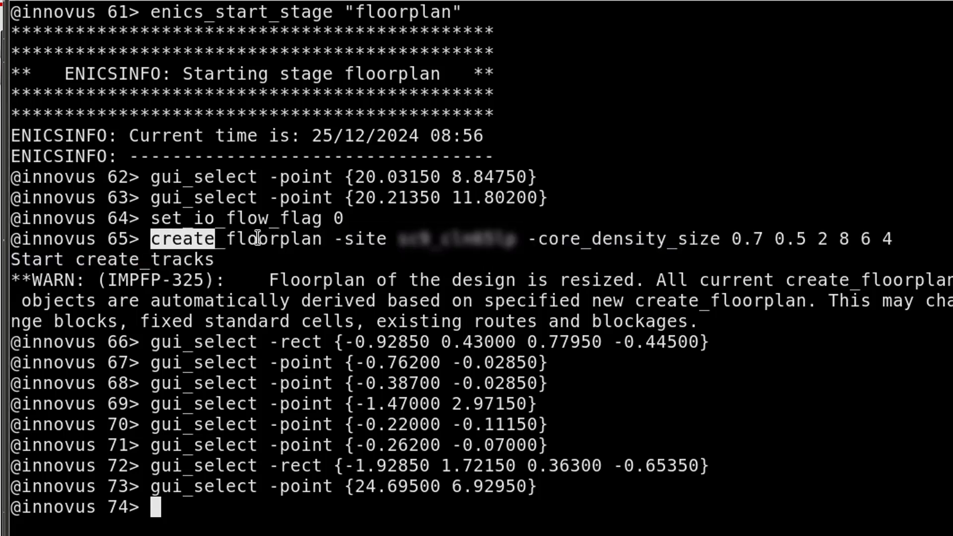
{"action": "left_click_drag", "start_coordinate": [332, 238], "coordinate": [731, 239]}
{"action": "left_click_drag", "start_coordinate": [734, 239], "coordinate": [887, 239]}
{"action": "left_click", "coordinate": [828, 239]}
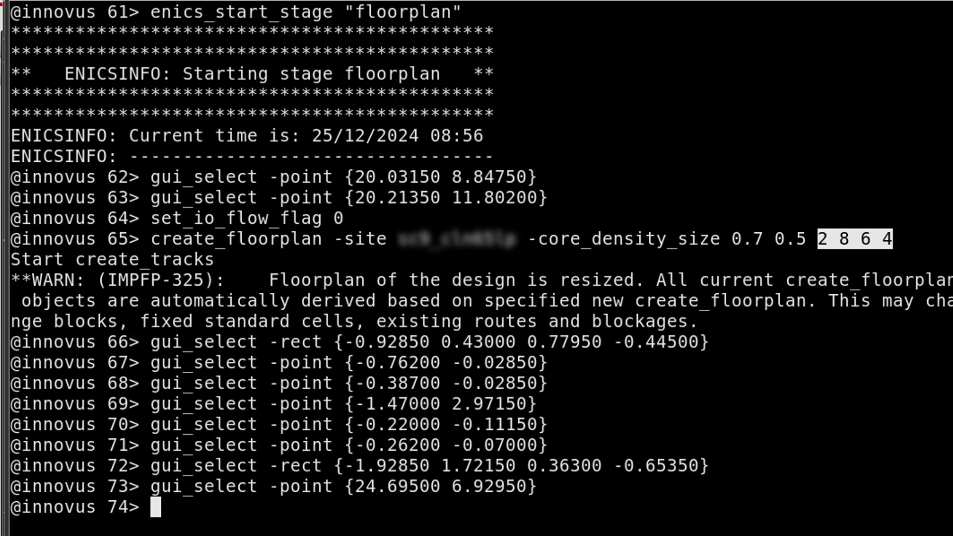
Switch to the code editor and open sm.floorplan.defines from the inputs folder at its floorplan variables.
{"action": "key", "text": "alt+Tab"}
{"action": "key", "text": "alt+Tab"}
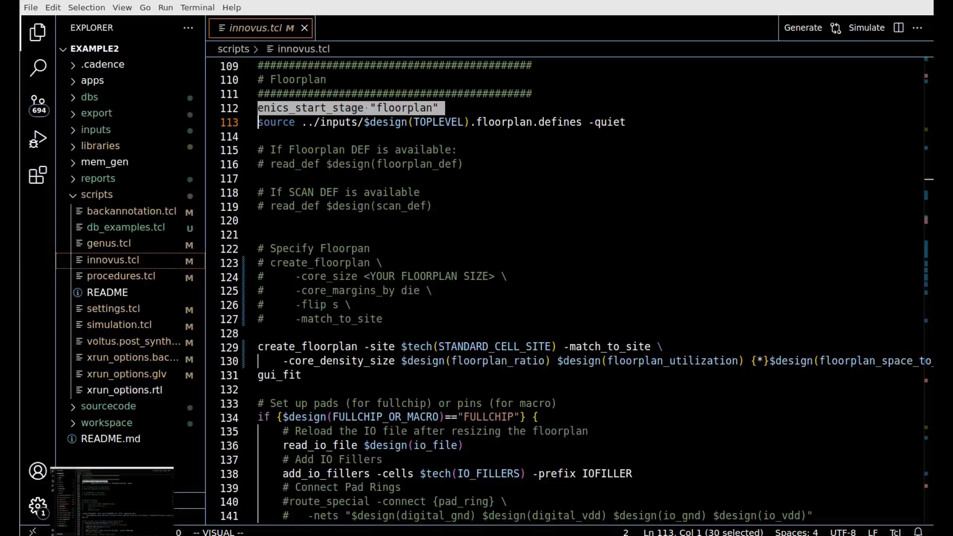
{"action": "left_click", "coordinate": [91, 130]}
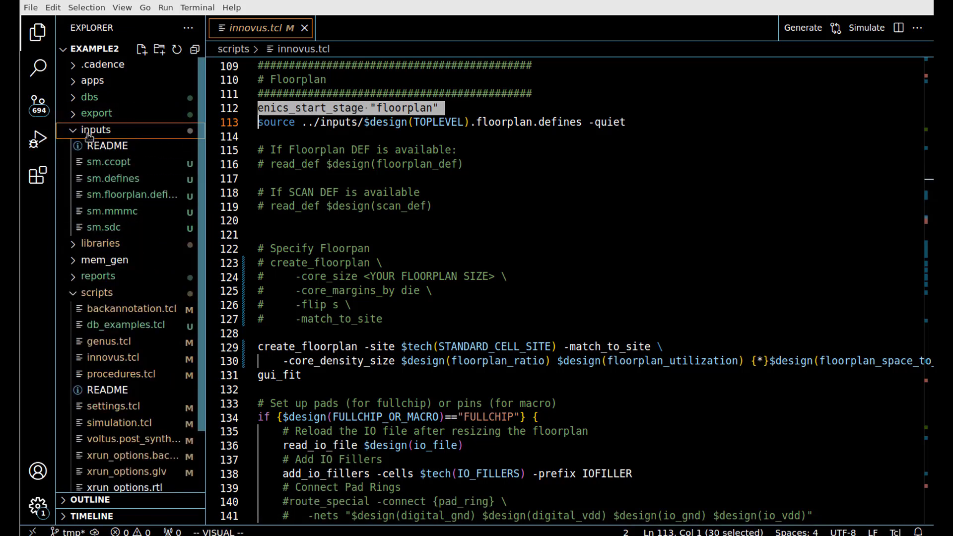
{"action": "left_click", "coordinate": [126, 197]}
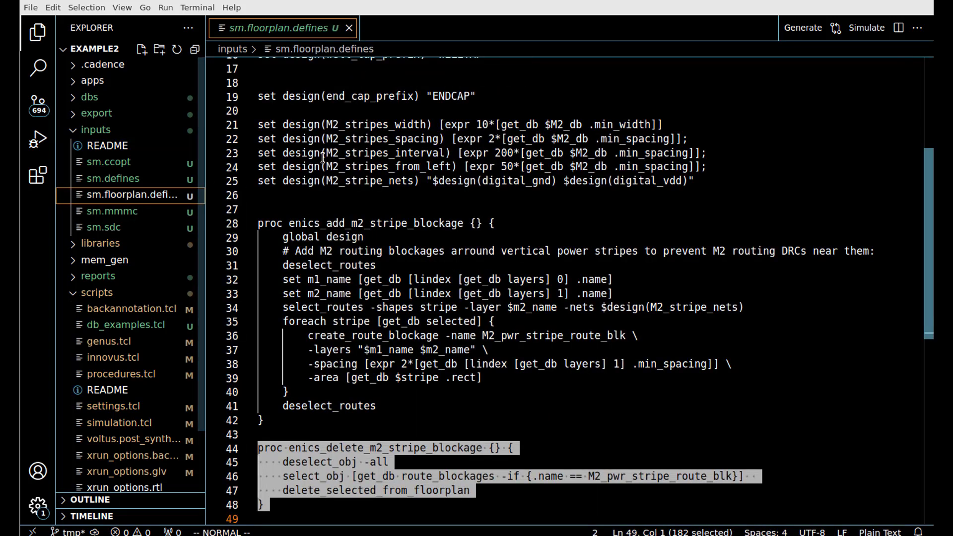
{"action": "scroll", "coordinate": [406, 223], "scroll_direction": "up", "scroll_amount": 1}
{"action": "scroll", "coordinate": [403, 149], "scroll_direction": "up", "scroll_amount": 4}
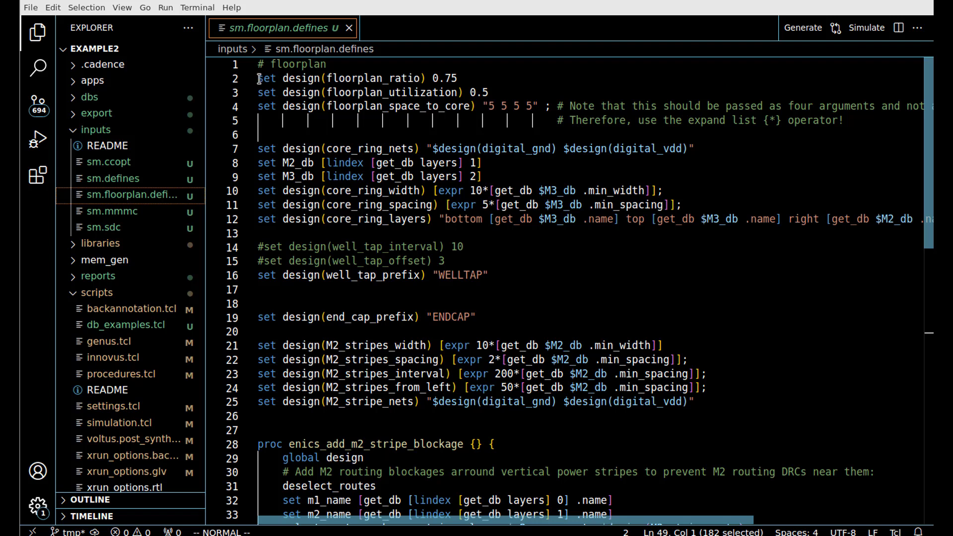
Copy the floorplan definitions and procedures from sm.floorplan.defines and run them in the Innovus terminal.
{"action": "left_click_drag", "start_coordinate": [259, 79], "coordinate": [437, 402]}
{"action": "key", "text": "alt+Tab"}
{"action": "key", "text": "Return"}
{"action": "key", "text": "Return"}
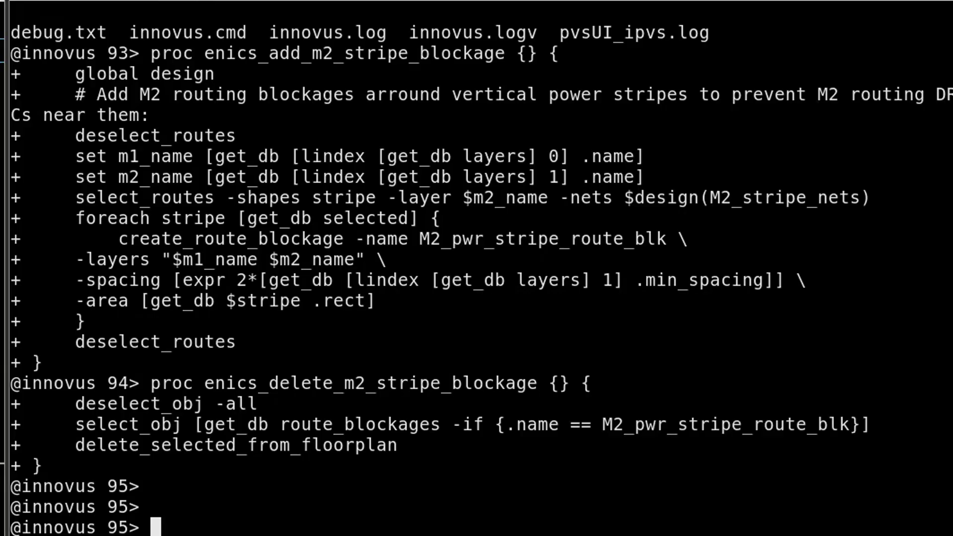
Return to the code editor, open innovus.tcl and review its floorplan section from the line sourcing the floorplan defines.
{"action": "key", "text": "alt+Tab"}
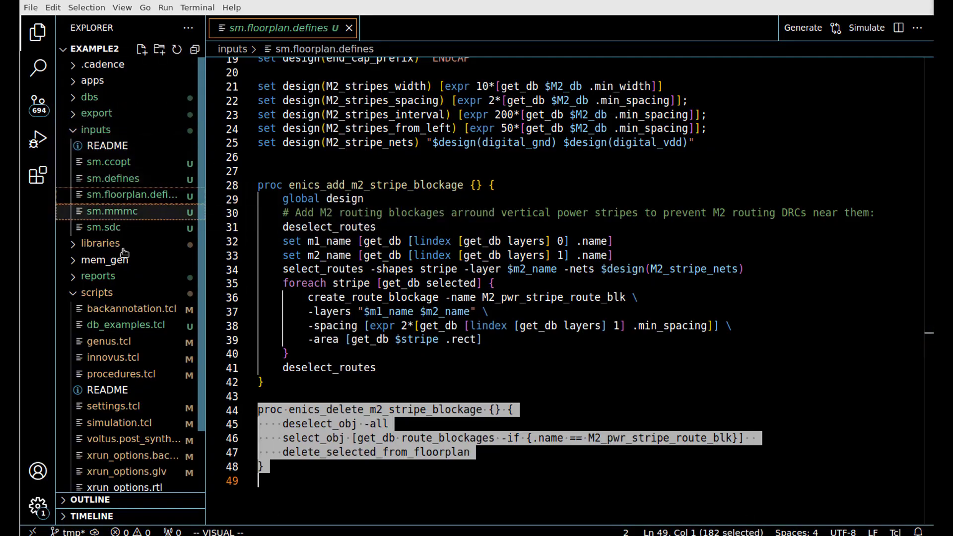
{"action": "left_click", "coordinate": [120, 357]}
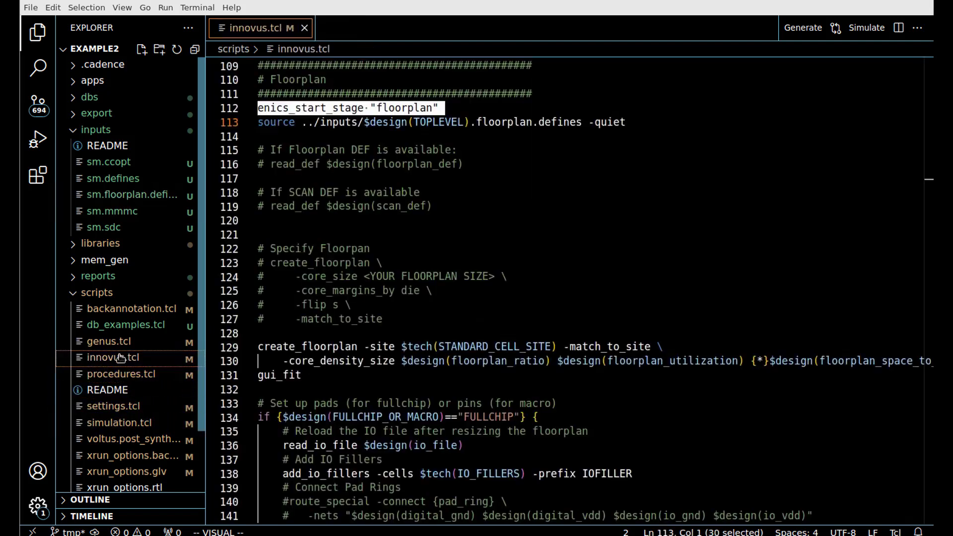
{"action": "left_click", "coordinate": [375, 135]}
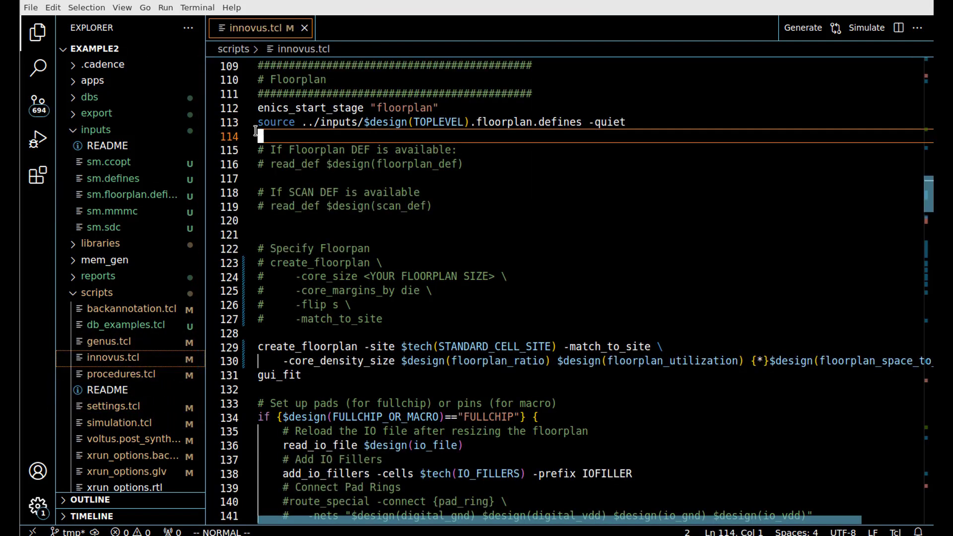
{"action": "triple_click", "coordinate": [271, 125]}
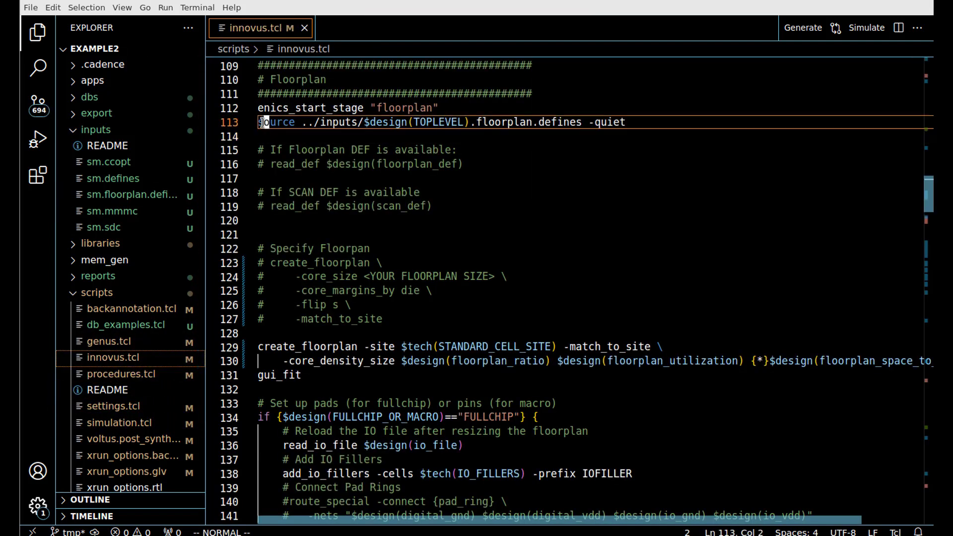
{"action": "left_click", "coordinate": [501, 165]}
{"action": "scroll", "coordinate": [437, 165], "scroll_direction": "down", "scroll_amount": 3}
{"action": "scroll", "coordinate": [437, 165], "scroll_direction": "down", "scroll_amount": 2}
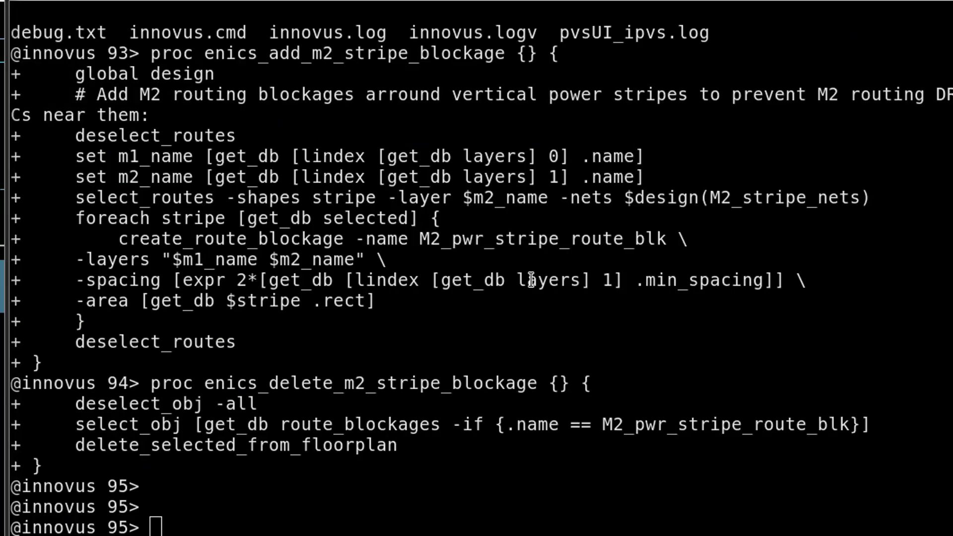
Open the manual page for create_floorplan in the Innovus terminal, examine its syntax options and close the page.
{"action": "type", "text": "man creat"}
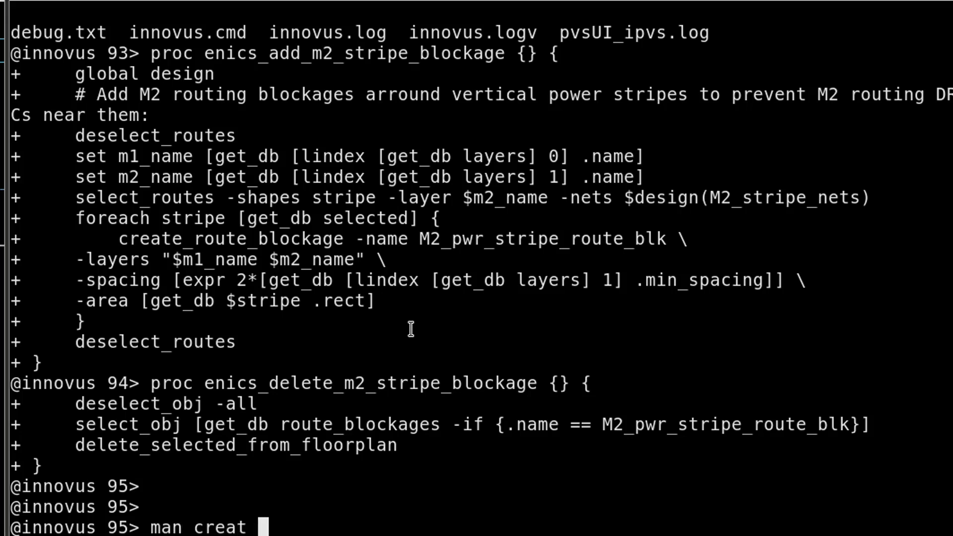
{"action": "type", "text": "e_fl"}
{"action": "key", "text": "Tab"}
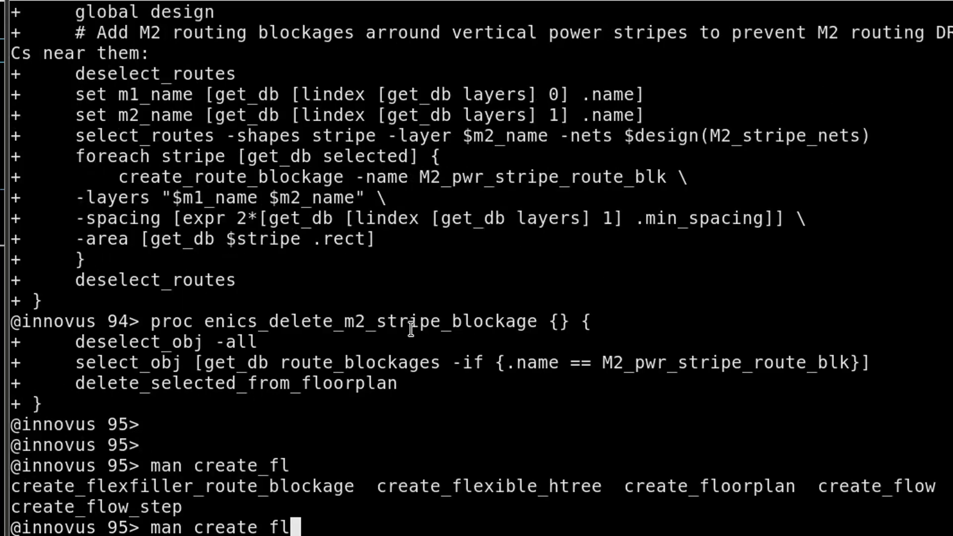
{"action": "type", "text": "or"}
{"action": "key", "text": "BackSpace"}
{"action": "type", "text": "o"}
{"action": "key", "text": "Tab"}
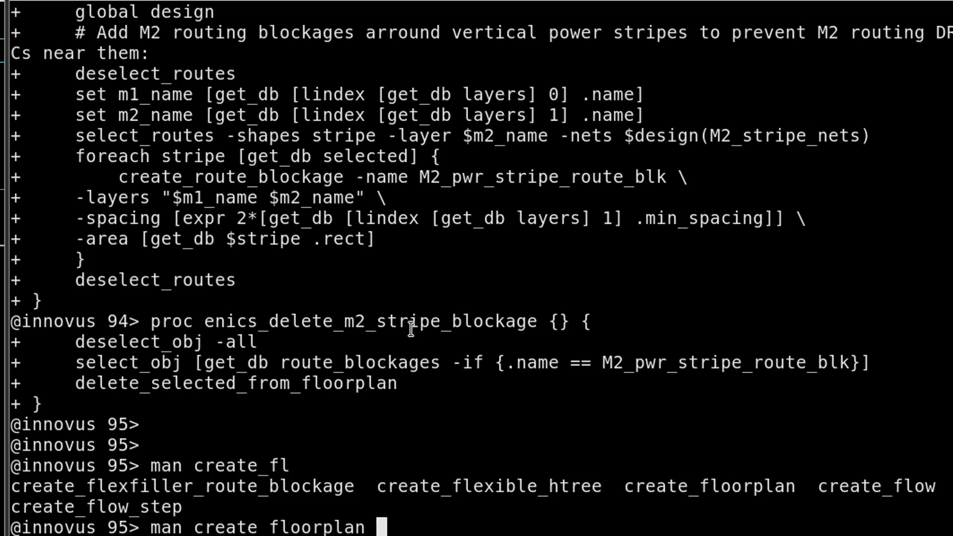
{"action": "key", "text": "Return"}
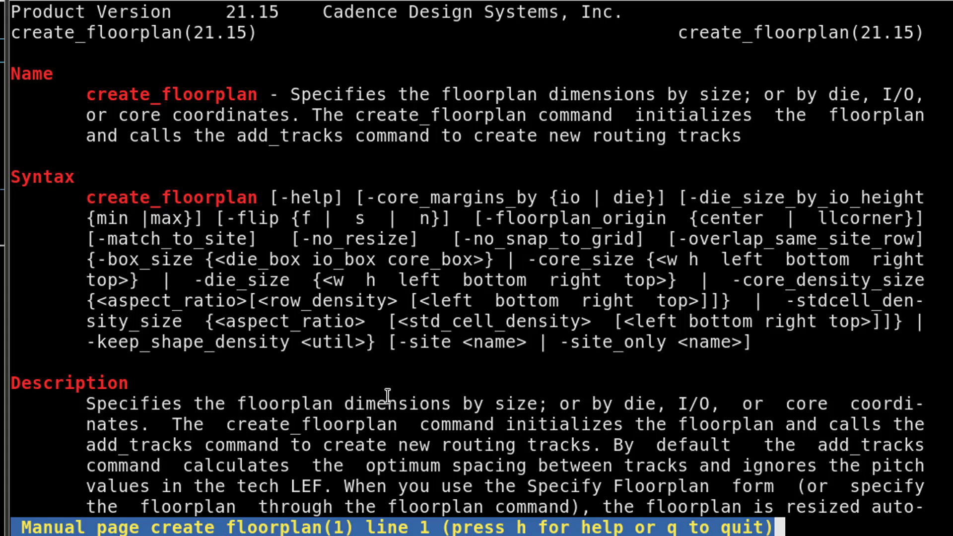
{"action": "key", "text": "q"}
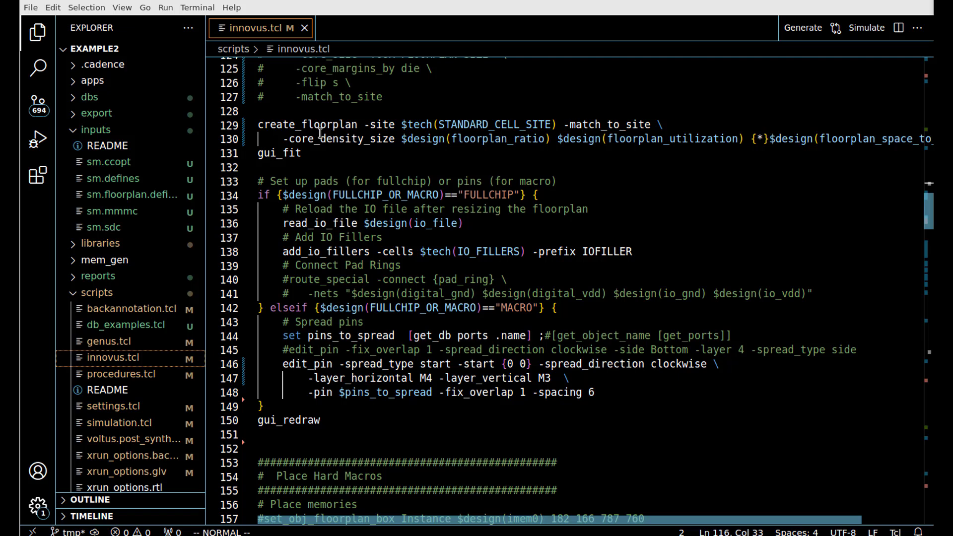
Copy the create_floorplan and gui_fit commands from innovus.tcl, run them in the Innovus terminal and switch to the layout window.
{"action": "left_click_drag", "start_coordinate": [258, 125], "coordinate": [498, 163]}
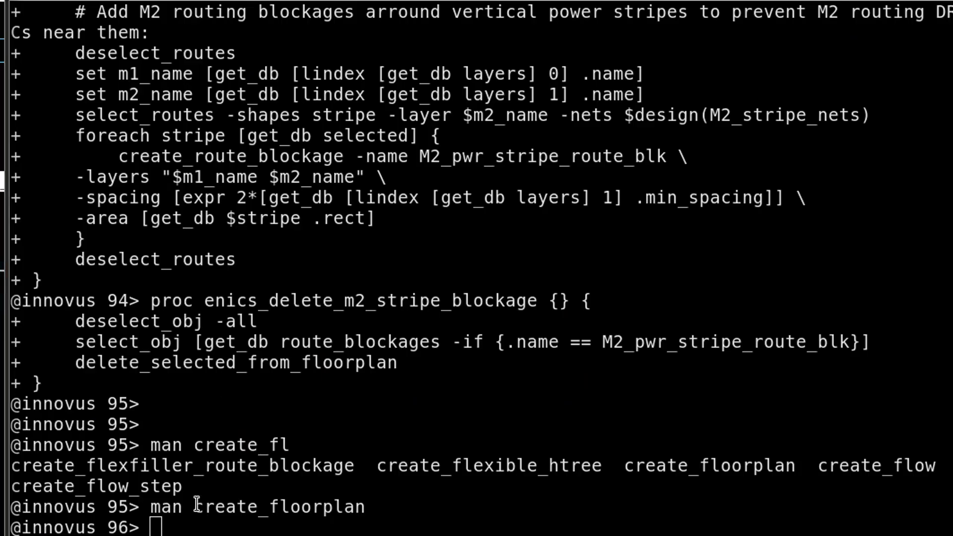
{"action": "middle_click", "coordinate": [163, 526]}
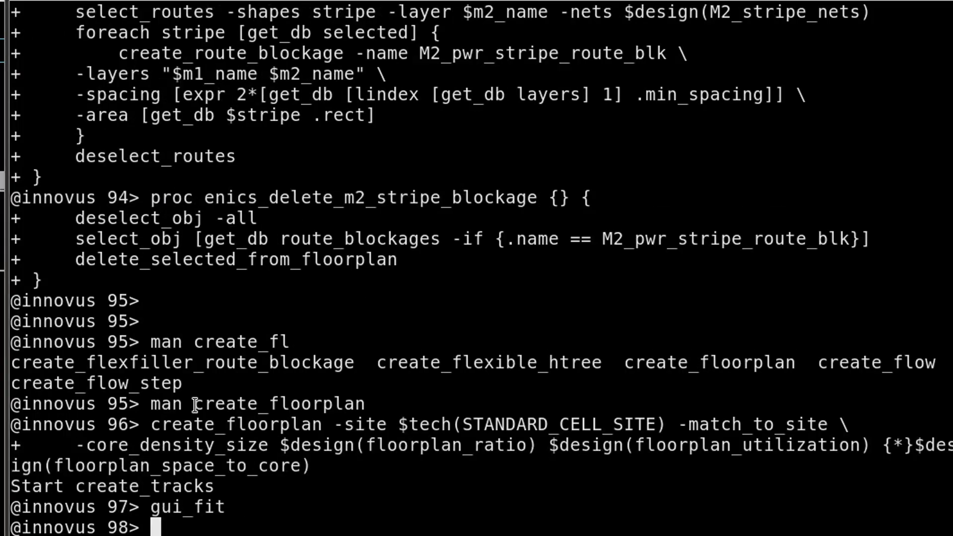
{"action": "key", "text": "alt+Tab"}
{"action": "key", "text": "alt+Tab"}
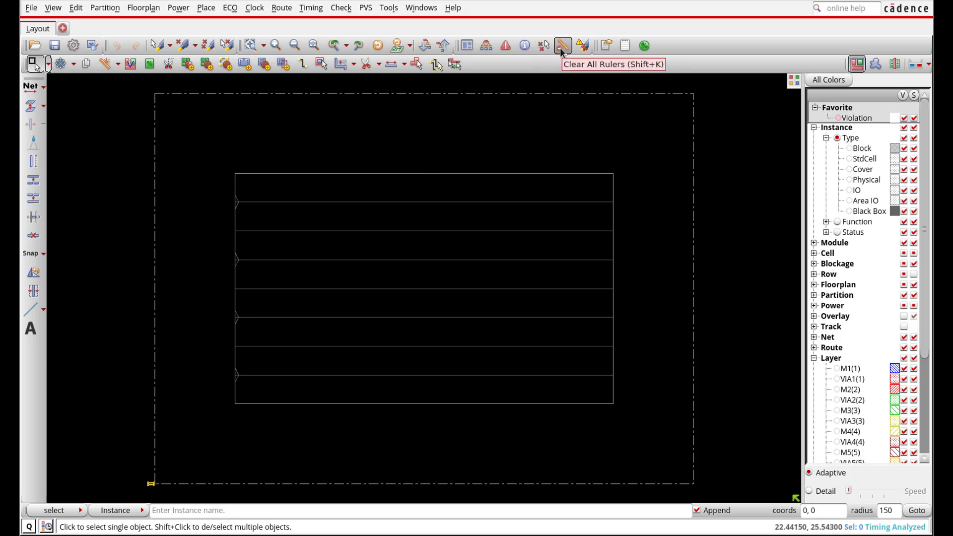
Measure the spacing between the core and die boundaries along the upper and right sides with rulers, and clear the rulers.
{"action": "left_click", "coordinate": [101, 69]}
{"action": "left_click", "coordinate": [427, 95]}
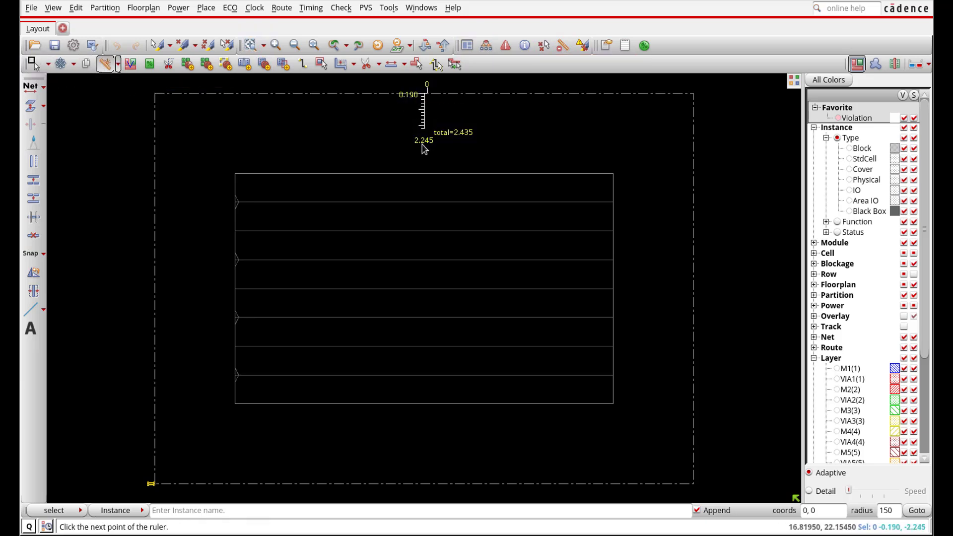
{"action": "left_click", "coordinate": [431, 175]}
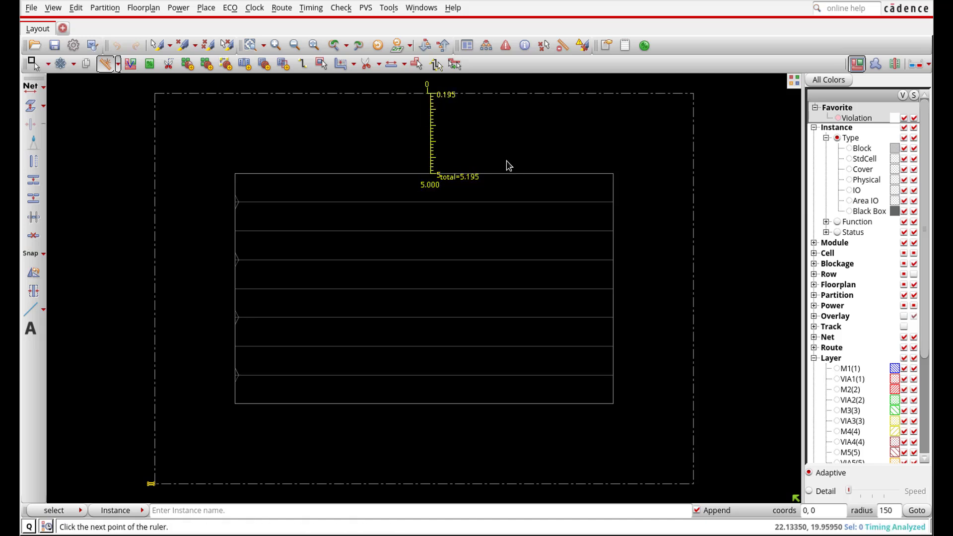
{"action": "left_click", "coordinate": [614, 281]}
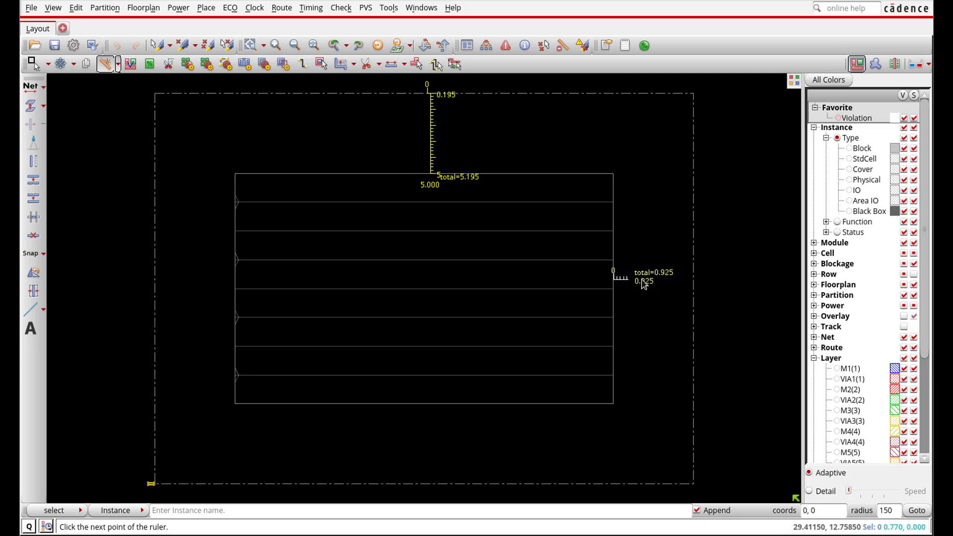
{"action": "left_click", "coordinate": [694, 281]}
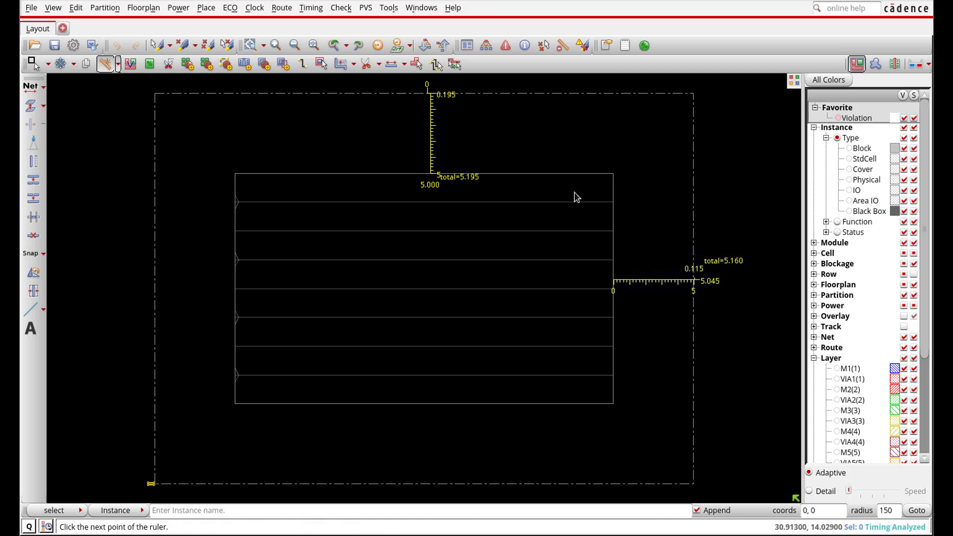
{"action": "key", "text": "shift+k"}
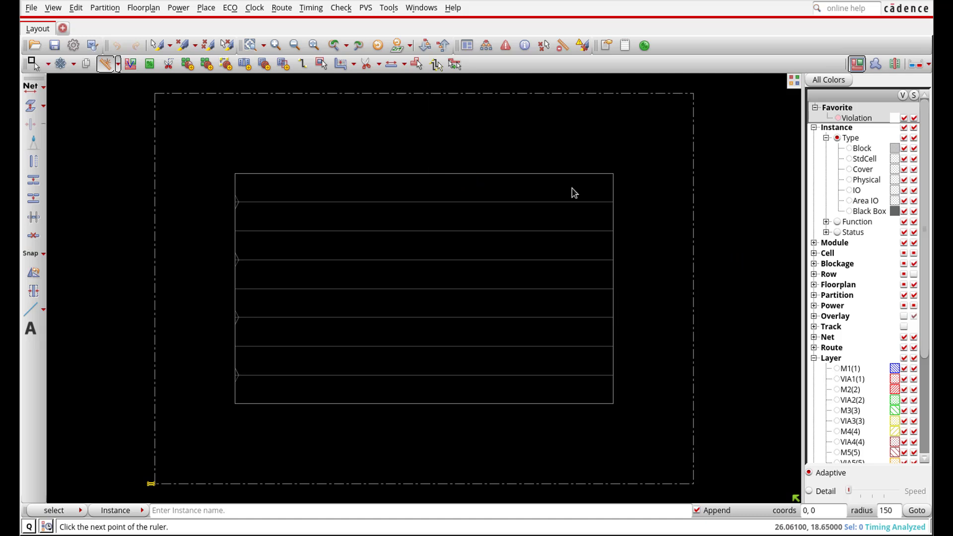
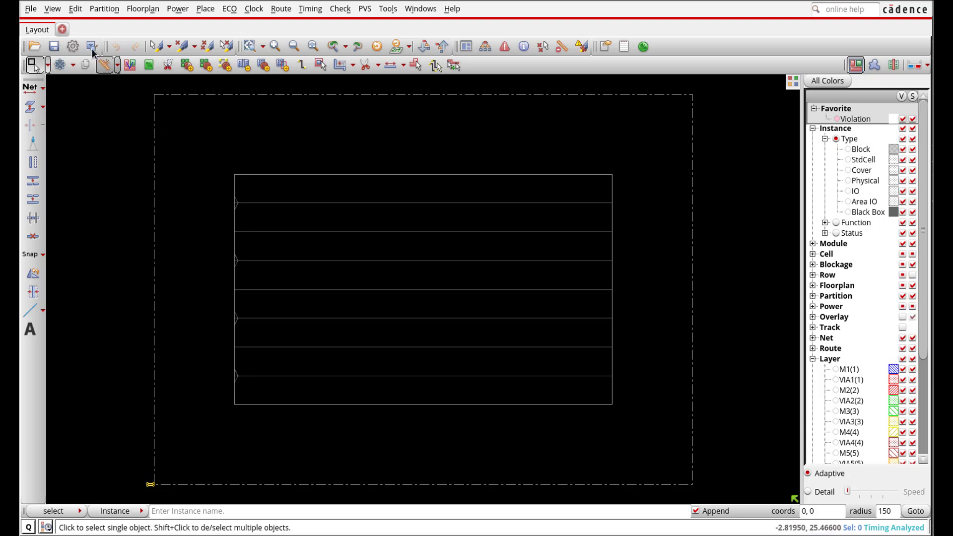
Open the Pin Editor, inspect the act, clk, ovflw and count pins in its pin group, and cancel without changes.
{"action": "left_click", "coordinate": [75, 8]}
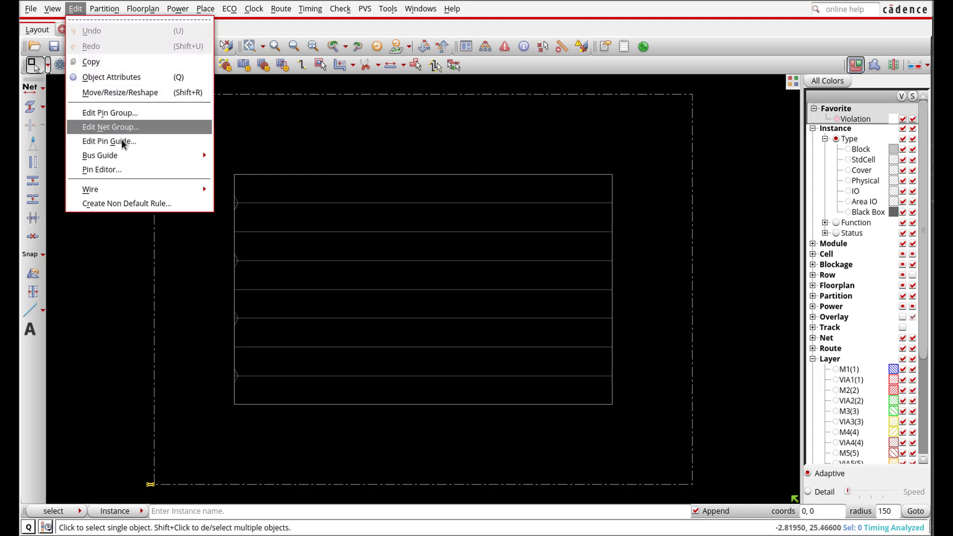
{"action": "left_click", "coordinate": [126, 168]}
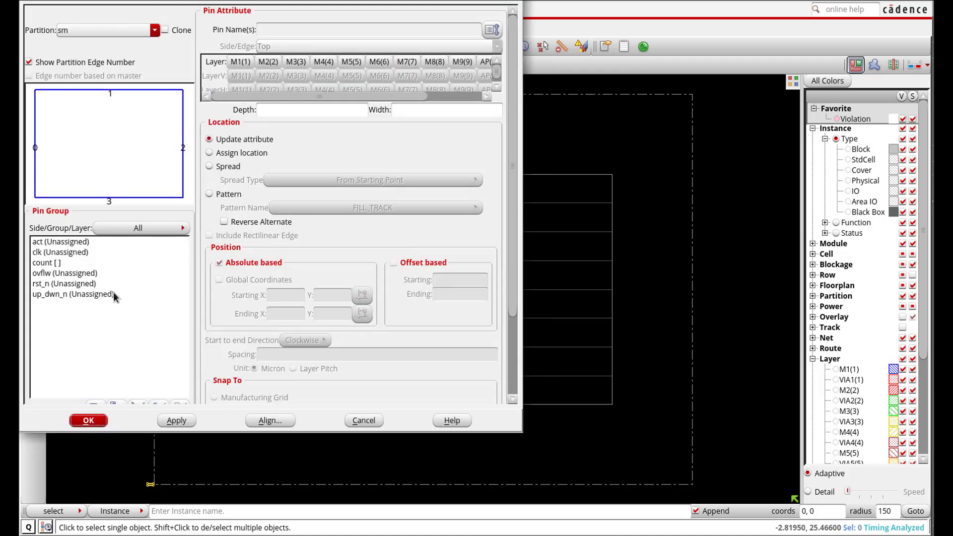
{"action": "left_click", "coordinate": [73, 246]}
{"action": "left_click", "coordinate": [65, 253]}
{"action": "left_click", "coordinate": [67, 273]}
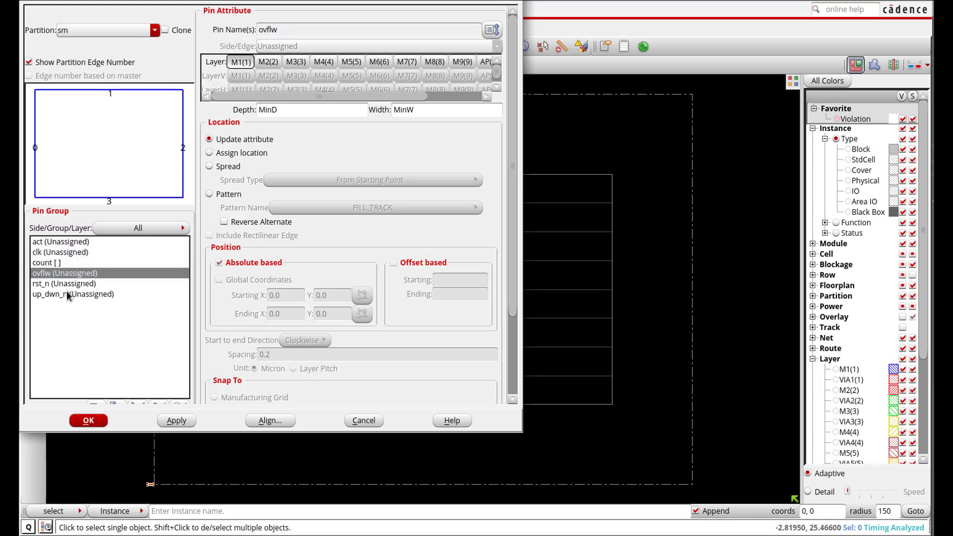
{"action": "left_click", "coordinate": [75, 274], "text": "ctrl"}
{"action": "left_click", "coordinate": [93, 263]}
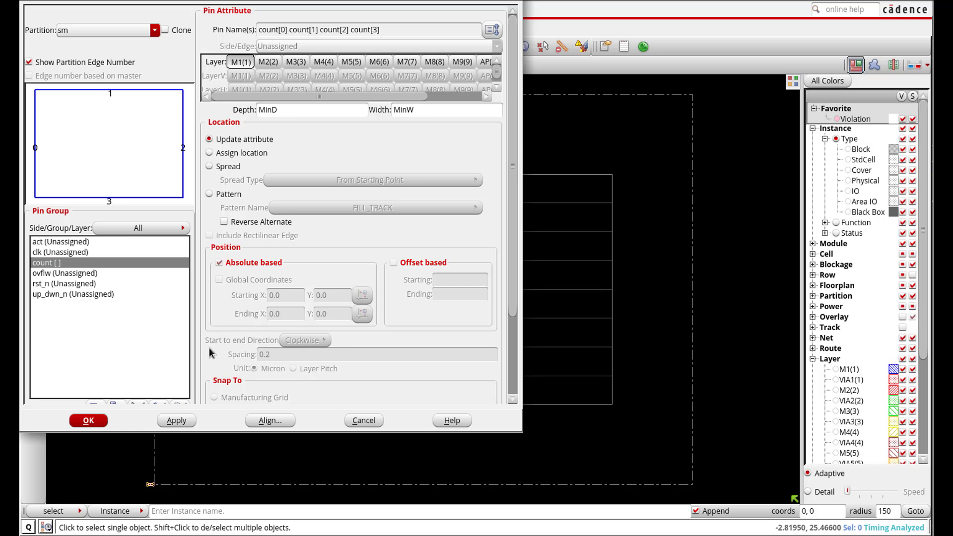
{"action": "left_click", "coordinate": [355, 422]}
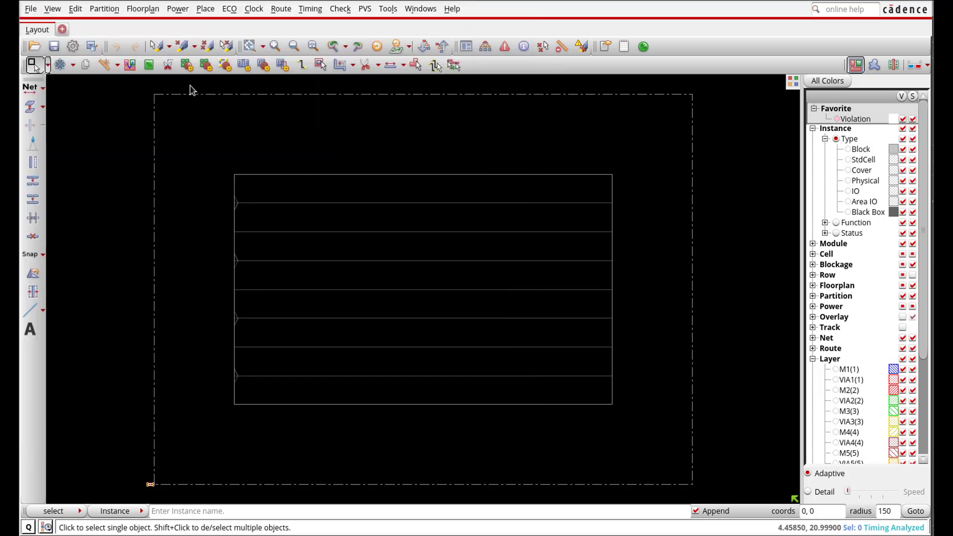
{"action": "left_click", "coordinate": [75, 8]}
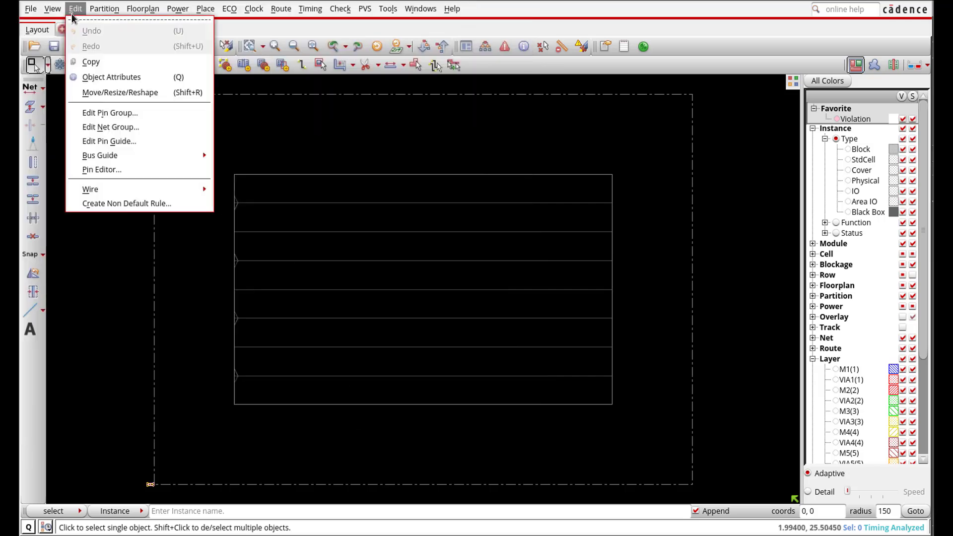
{"action": "left_click", "coordinate": [96, 107]}
{"action": "key", "text": "Escape"}
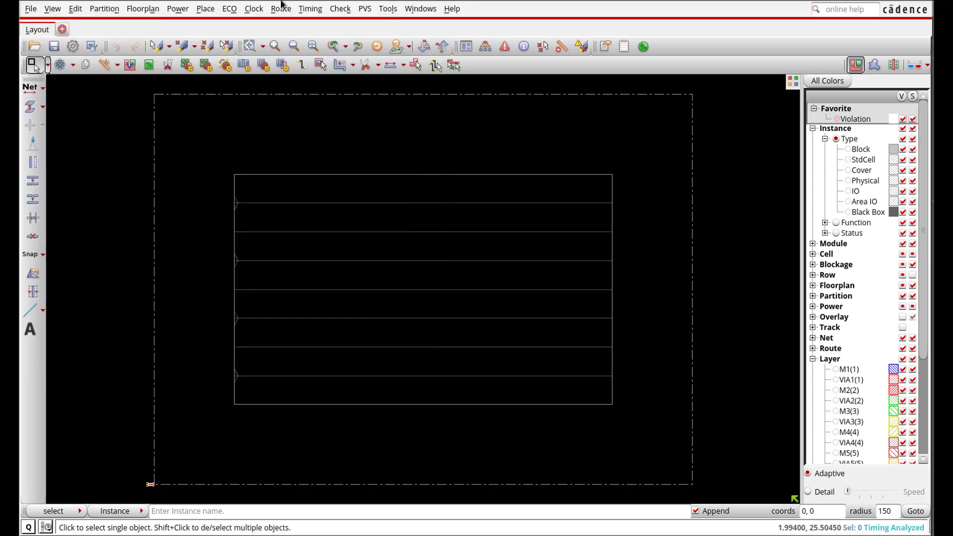
{"action": "left_click", "coordinate": [75, 9]}
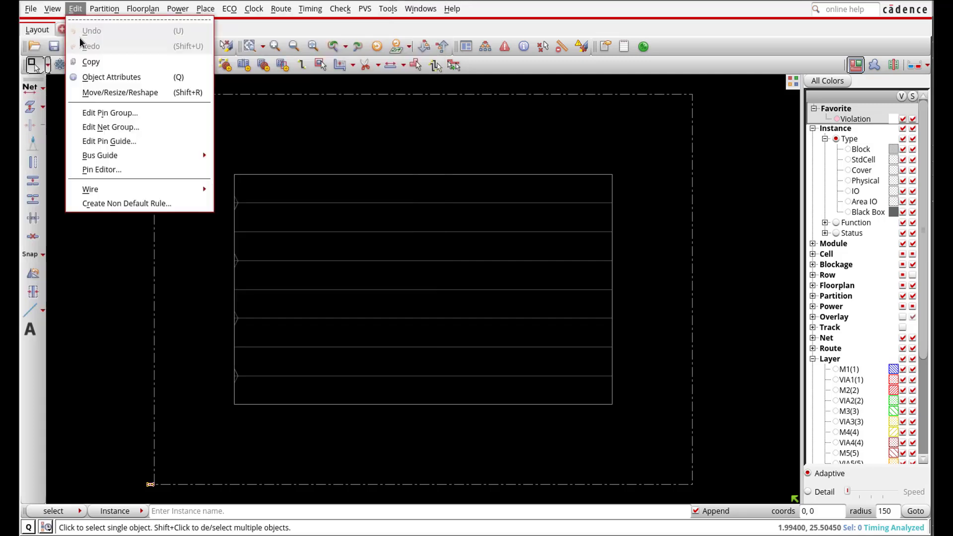
{"action": "left_click", "coordinate": [104, 142]}
{"action": "key", "text": "Escape"}
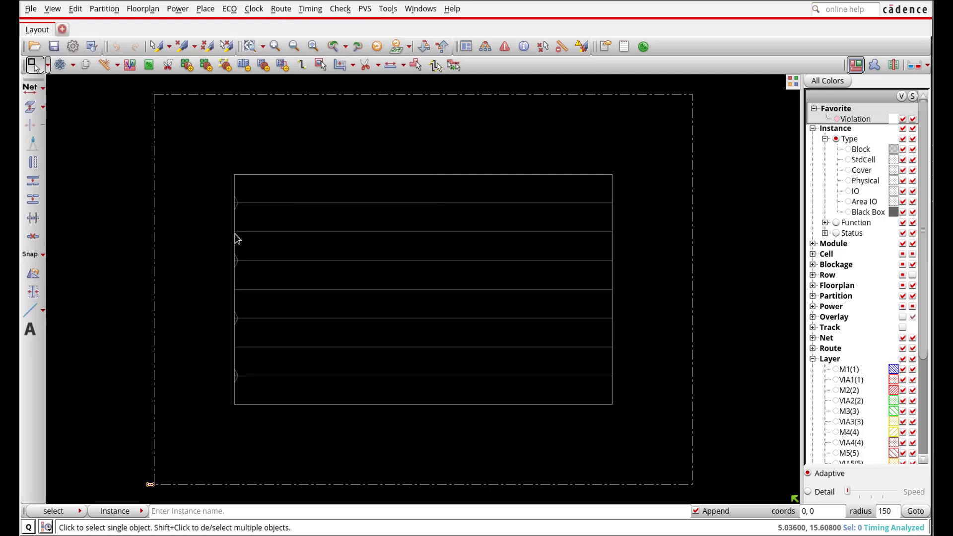
Copy the command setting pins_to_spread to [get_db ports .name] from innovus.tcl and run it in the Innovus terminal.
{"action": "key", "text": "alt+Tab"}
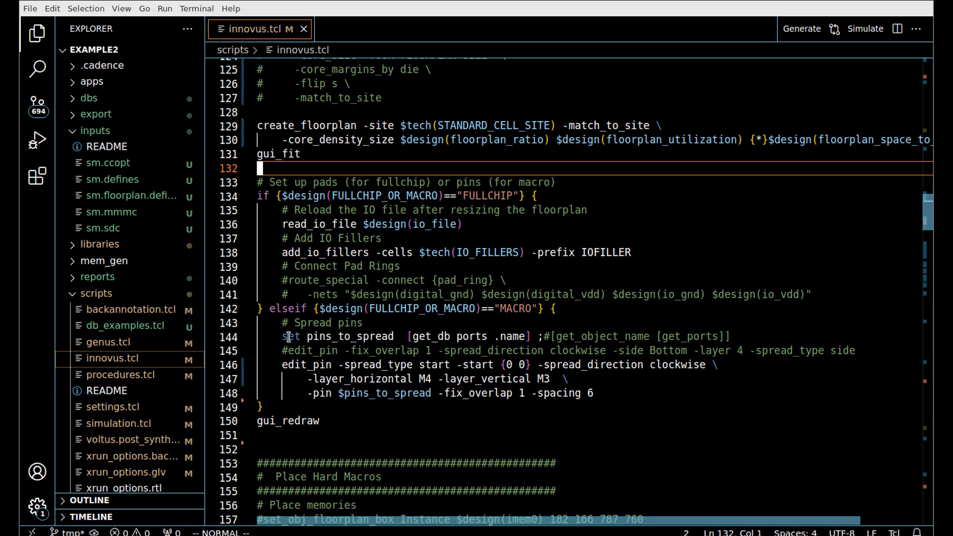
{"action": "left_click_drag", "start_coordinate": [283, 337], "coordinate": [538, 335]}
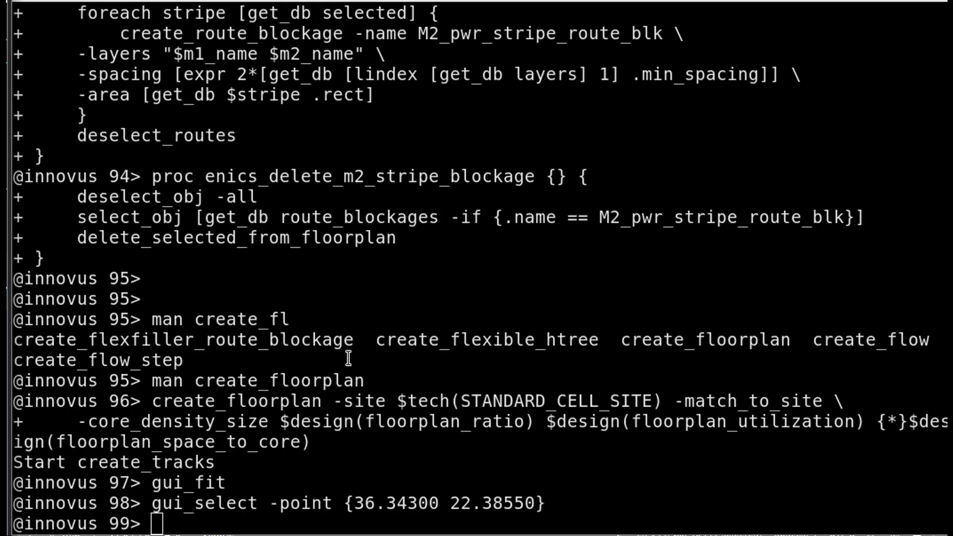
{"action": "middle_click", "coordinate": [348, 358]}
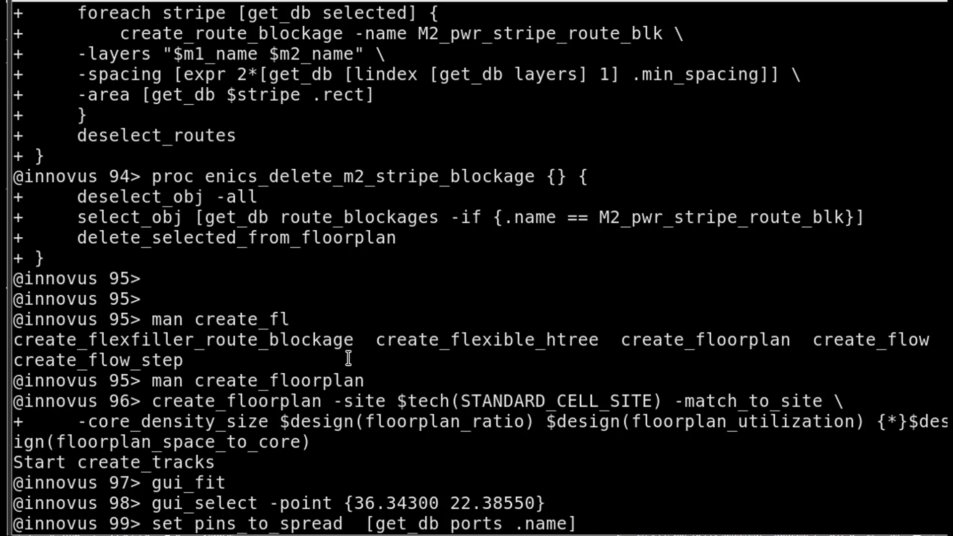
{"action": "key", "text": "Return"}
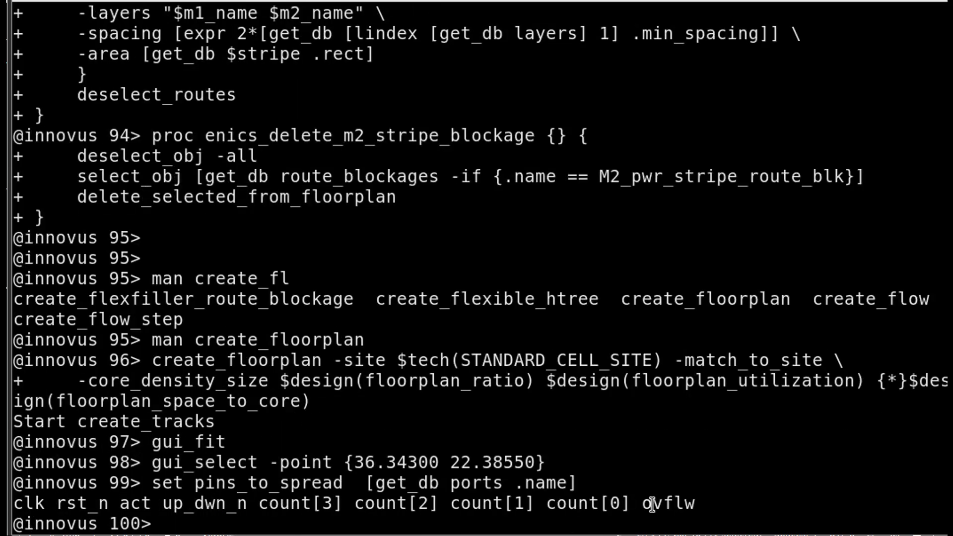
Copy the edit_pin command with horizontal layer M3, vertical layer M4 and spacing 6 from innovus.tcl and run it in the Innovus terminal.
{"action": "key", "text": "alt+Tab"}
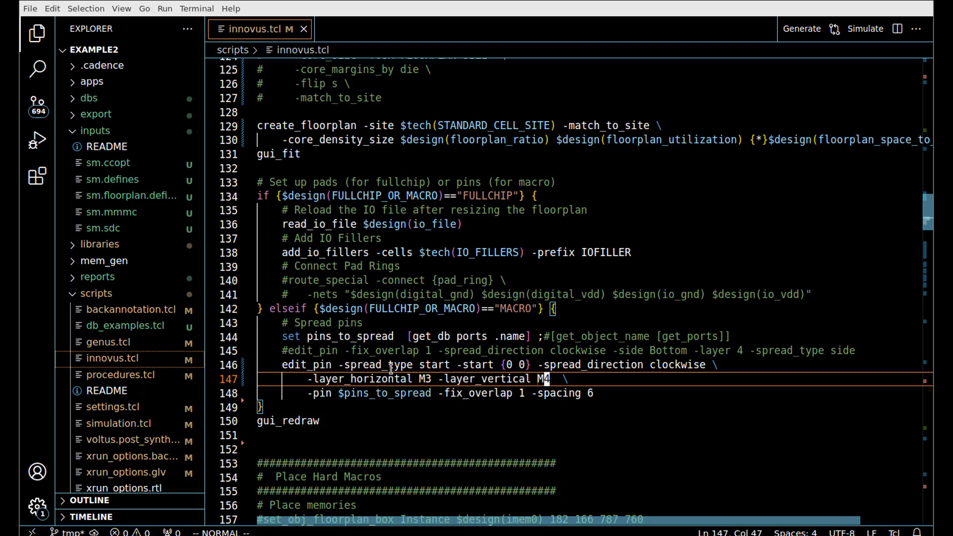
{"action": "left_click_drag", "start_coordinate": [282, 365], "coordinate": [614, 389]}
{"action": "key", "text": "ctrl+c"}
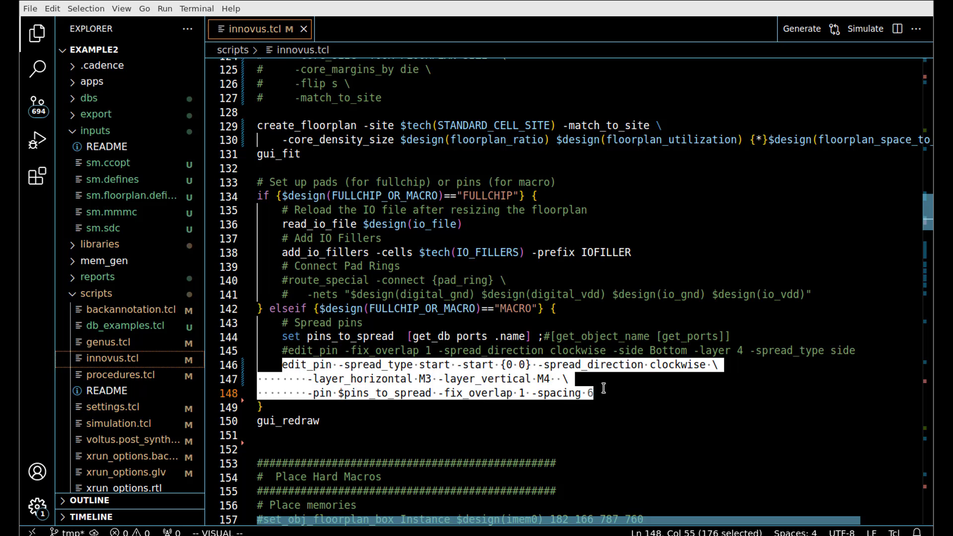
{"action": "key", "text": "alt+Tab"}
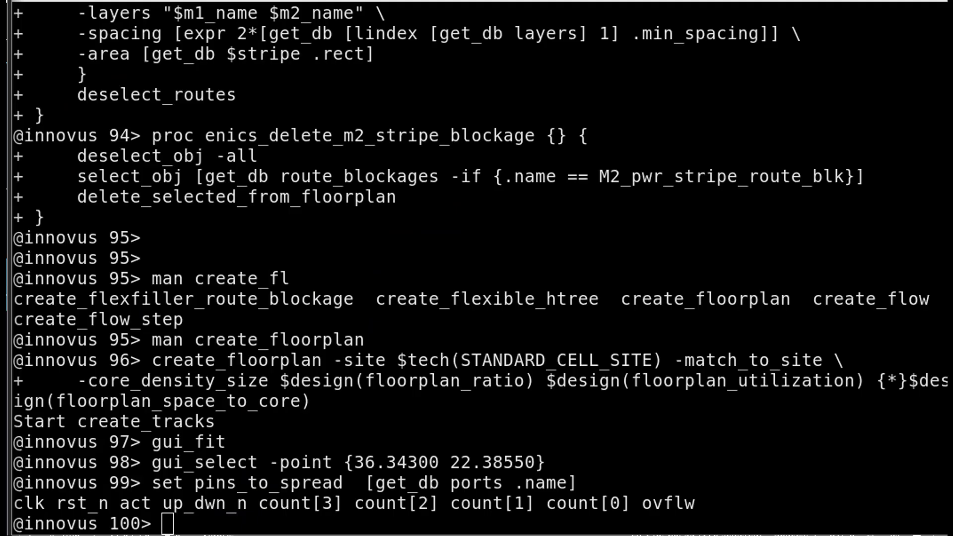
{"action": "middle_click", "coordinate": [198, 509]}
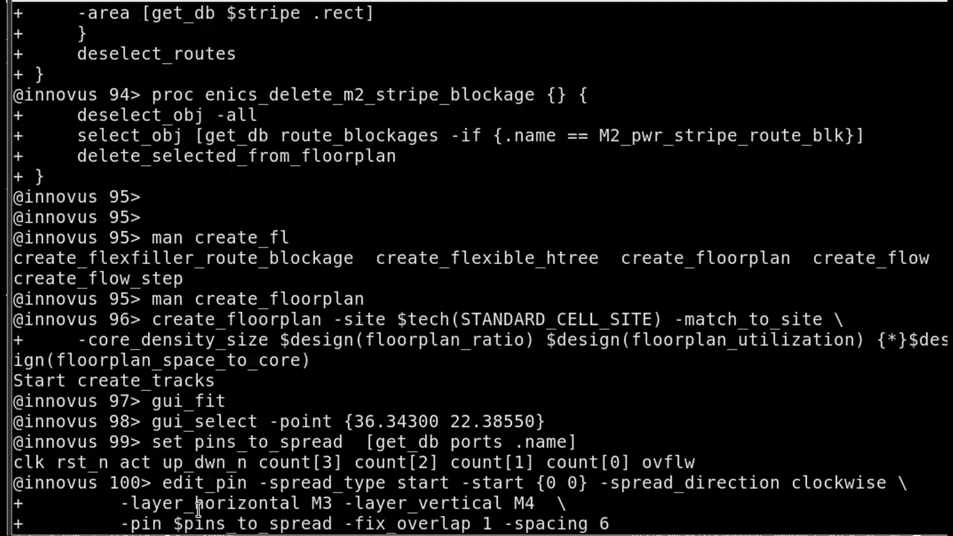
{"action": "key", "text": "Return"}
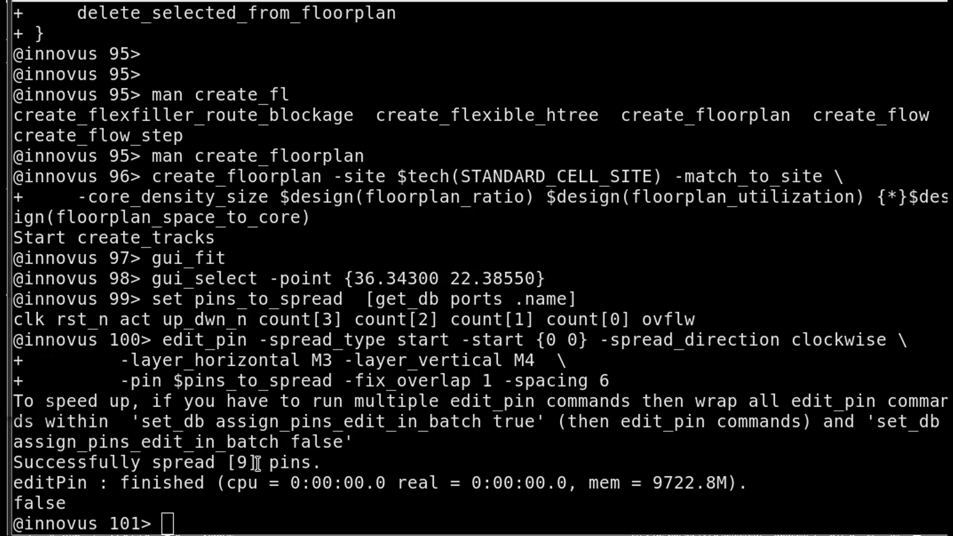
Switch to the layout window, select the pin at the die's lower-left corner, view its object attributes and close them.
{"action": "key", "text": "alt+Tab"}
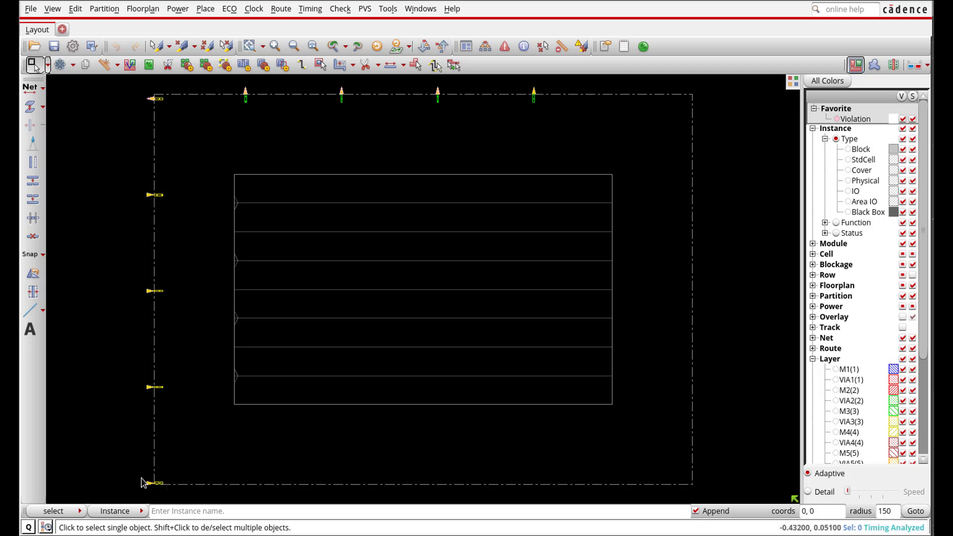
{"action": "left_click_drag", "start_coordinate": [130, 469], "coordinate": [171, 487]}
{"action": "key", "text": "q"}
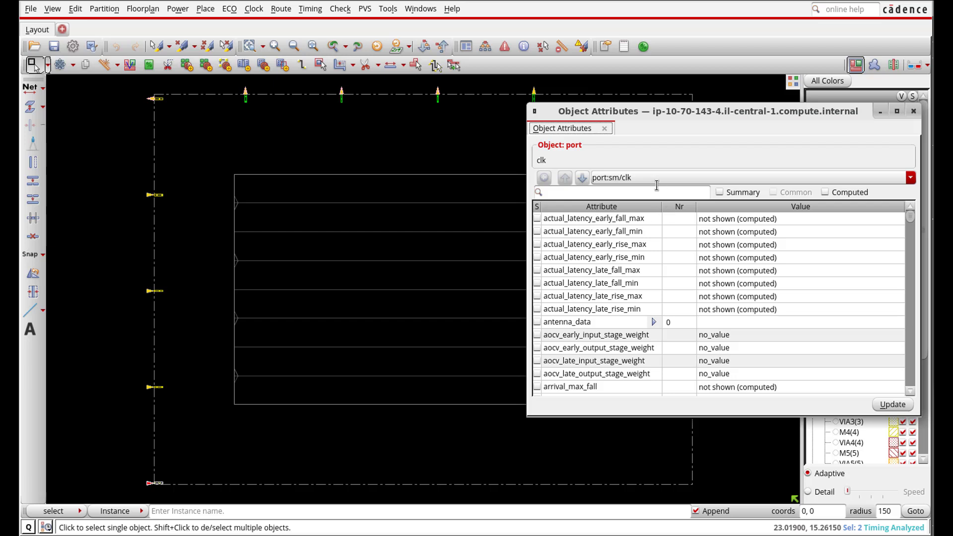
{"action": "left_click", "coordinate": [913, 111]}
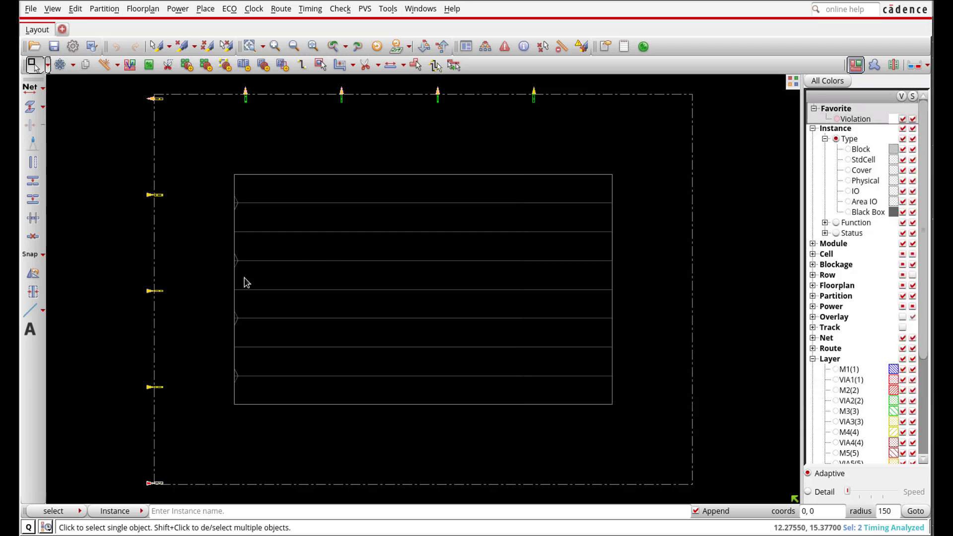
Select the rst_n pin on the die's left edge, examine it up close, and make M4 the only visible layer.
{"action": "left_click", "coordinate": [151, 392]}
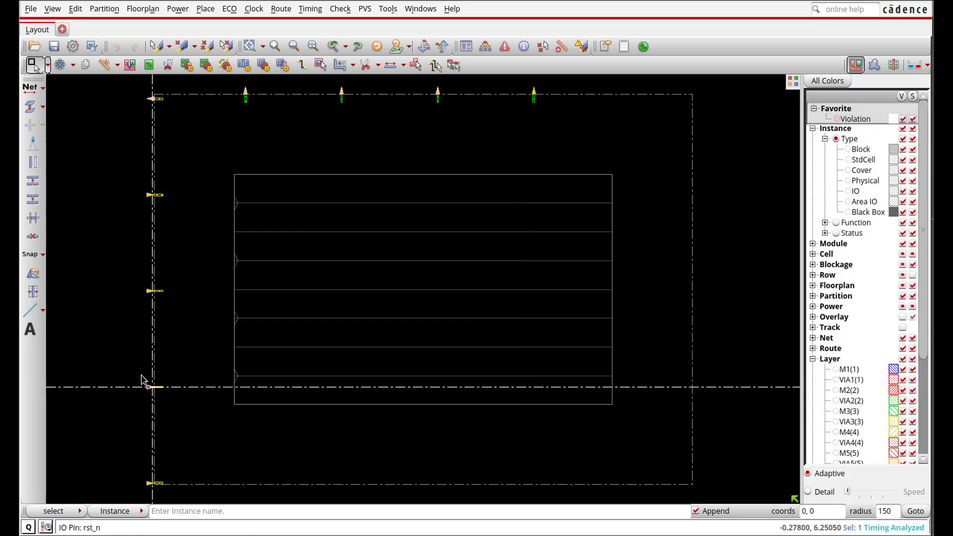
{"action": "right_click_drag", "start_coordinate": [141, 376], "coordinate": [176, 408]}
{"action": "right_click_drag", "start_coordinate": [287, 181], "coordinate": [475, 273]}
{"action": "left_click", "coordinate": [419, 254]}
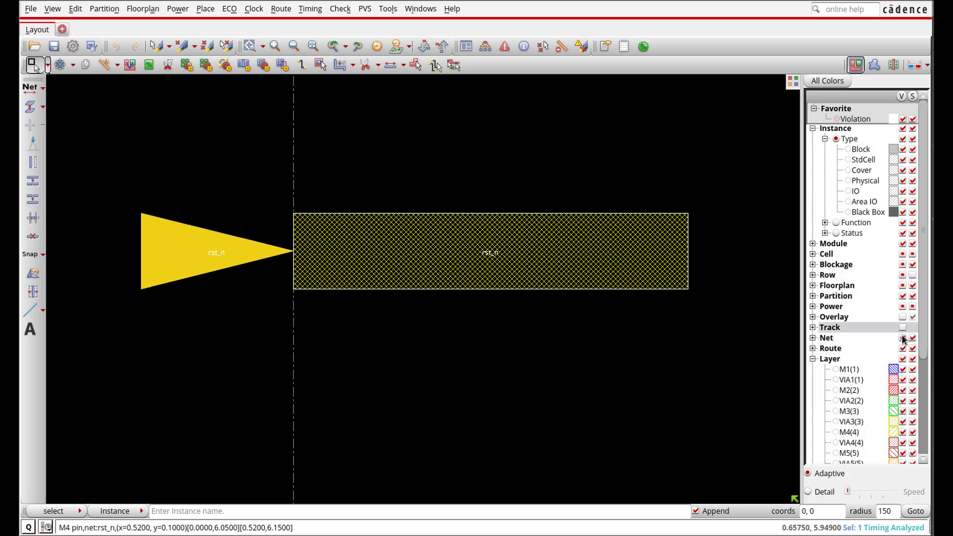
{"action": "left_click", "coordinate": [903, 359]}
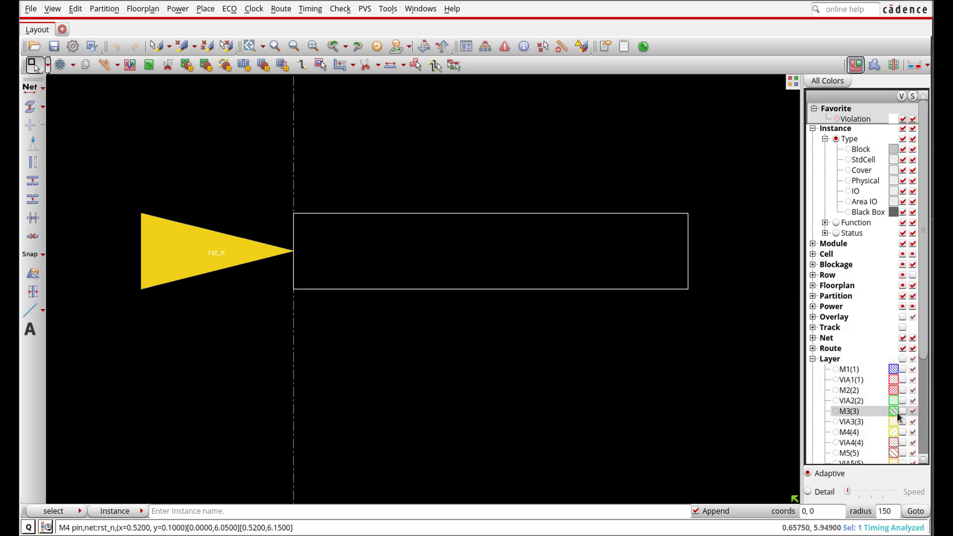
{"action": "left_click", "coordinate": [902, 433]}
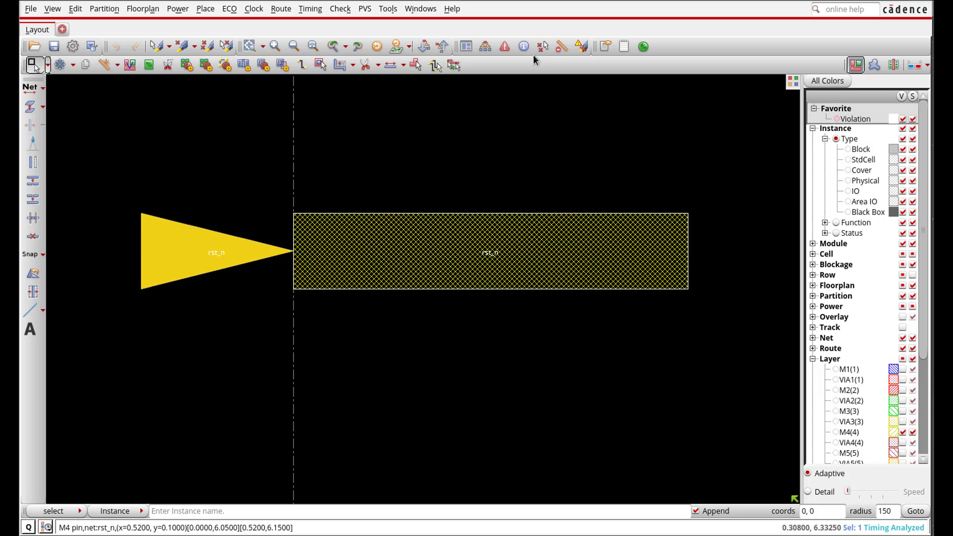
Find the ovflw output among the terms in the Design Browser and locate its pin in the layout.
{"action": "left_click", "coordinate": [486, 47]}
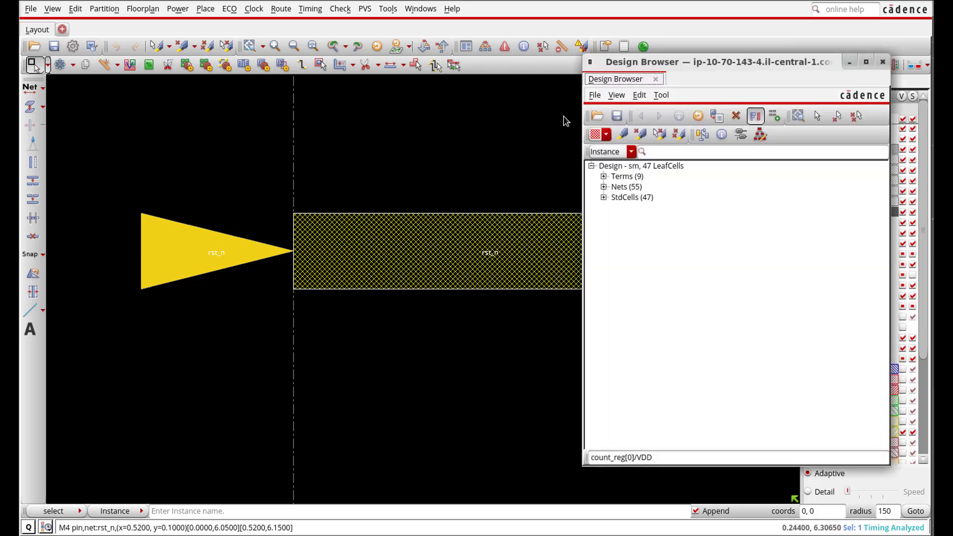
{"action": "left_click", "coordinate": [604, 177]}
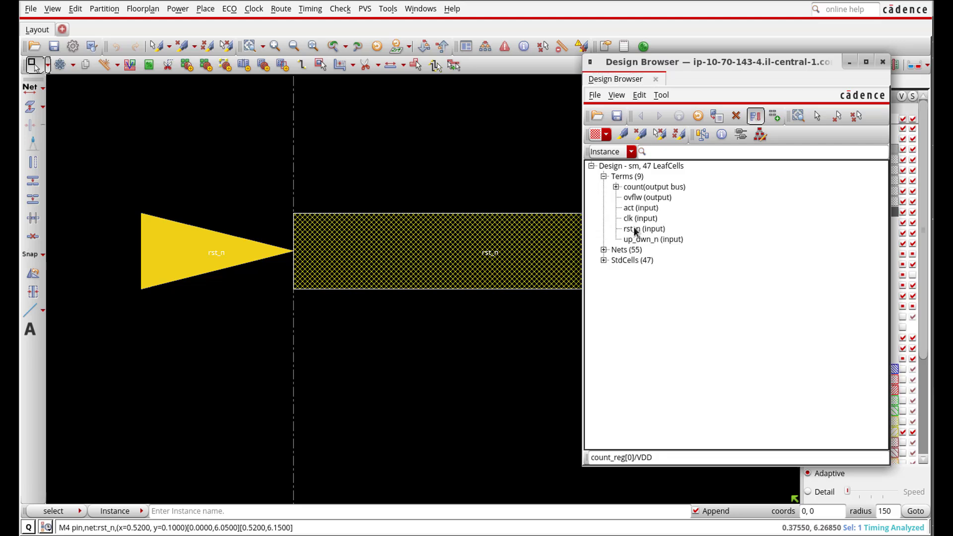
{"action": "left_click", "coordinate": [641, 198]}
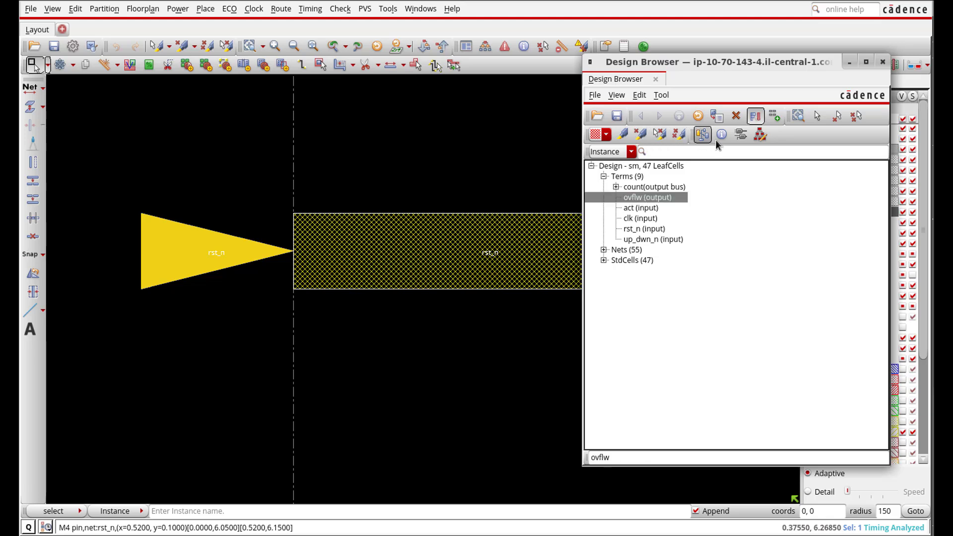
{"action": "left_click", "coordinate": [799, 117]}
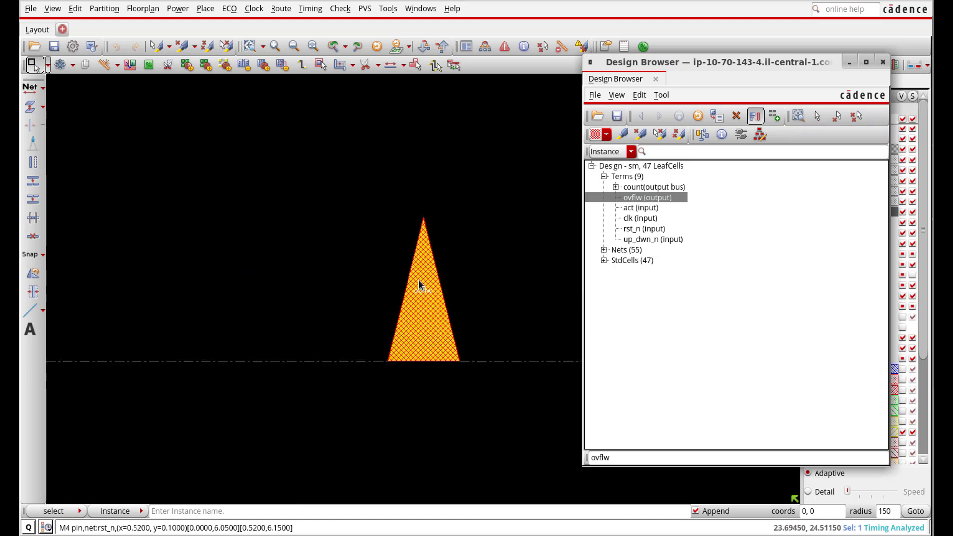
Return to the layout, clear the selection, and show layer M3 as well to inspect the whole ovflw pin.
{"action": "left_click", "coordinate": [339, 244]}
{"action": "scroll", "coordinate": [339, 244], "scroll_direction": "down", "scroll_amount": 3}
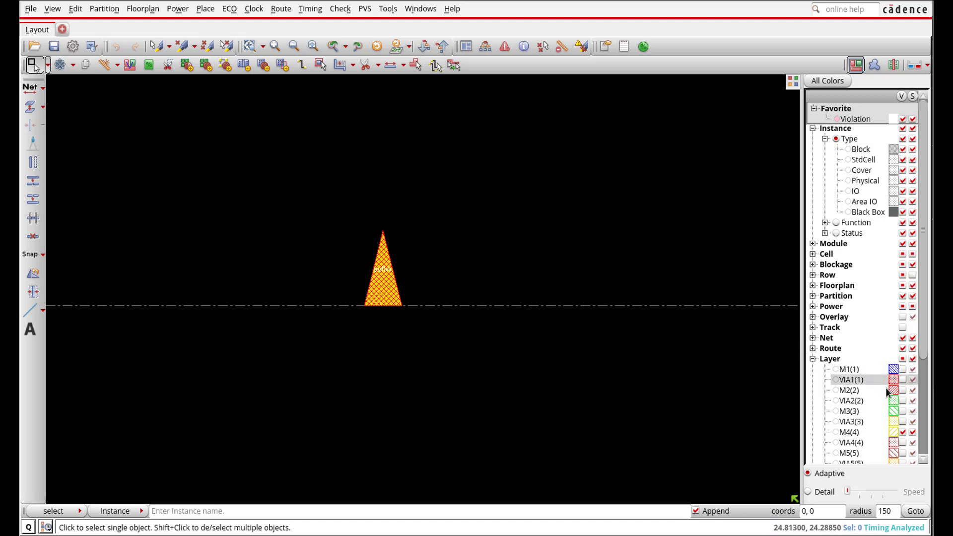
{"action": "left_click", "coordinate": [902, 412]}
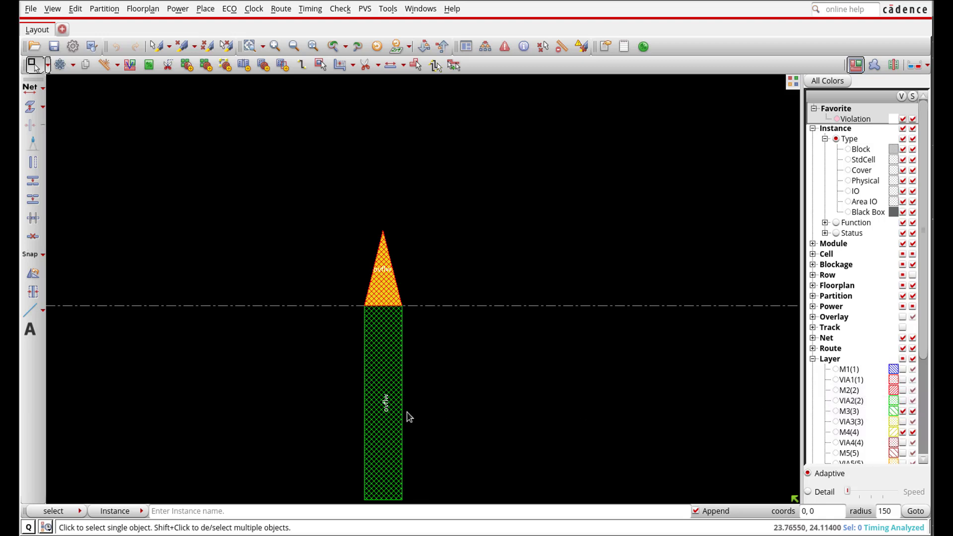
{"action": "right_click_drag", "start_coordinate": [278, 214], "coordinate": [555, 502]}
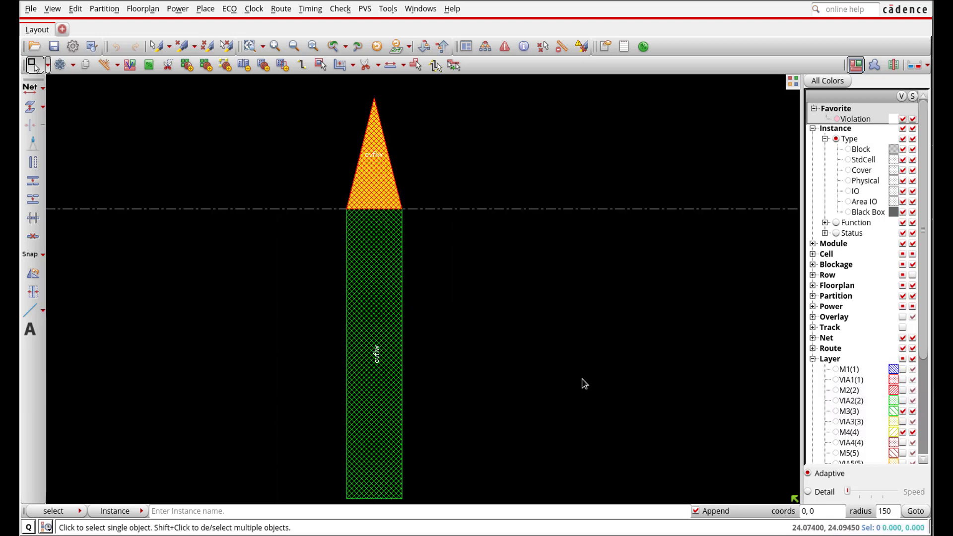
Inspect the clk pin at the die's lower-left corner, restore the full floorplan view, and switch to innovus.tcl in the code editor.
{"action": "key", "text": "f"}
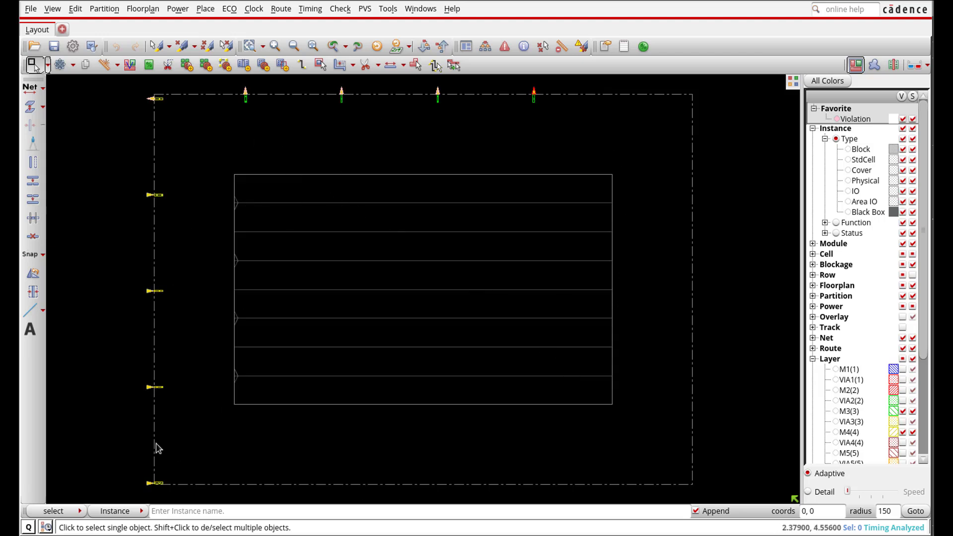
{"action": "right_click_drag", "start_coordinate": [123, 473], "coordinate": [181, 495]}
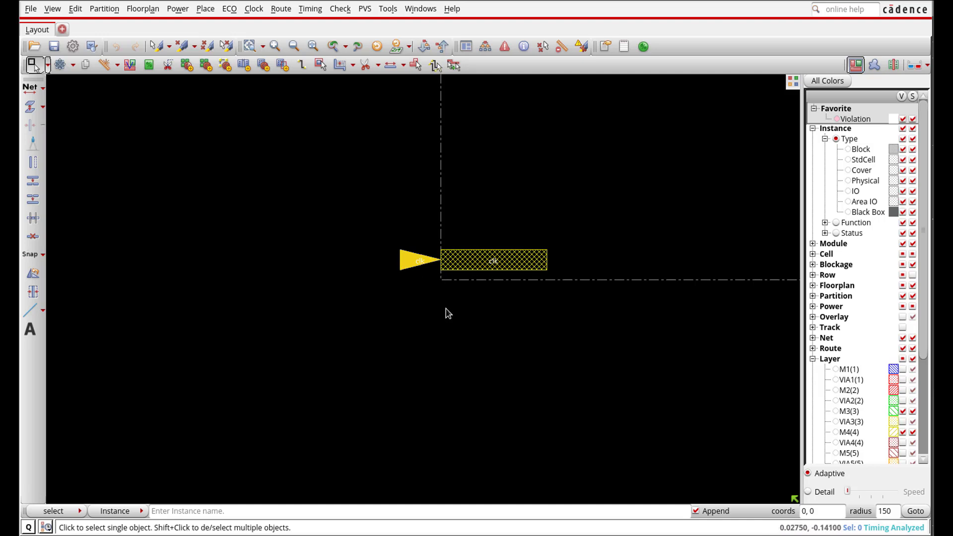
{"action": "key", "text": "f"}
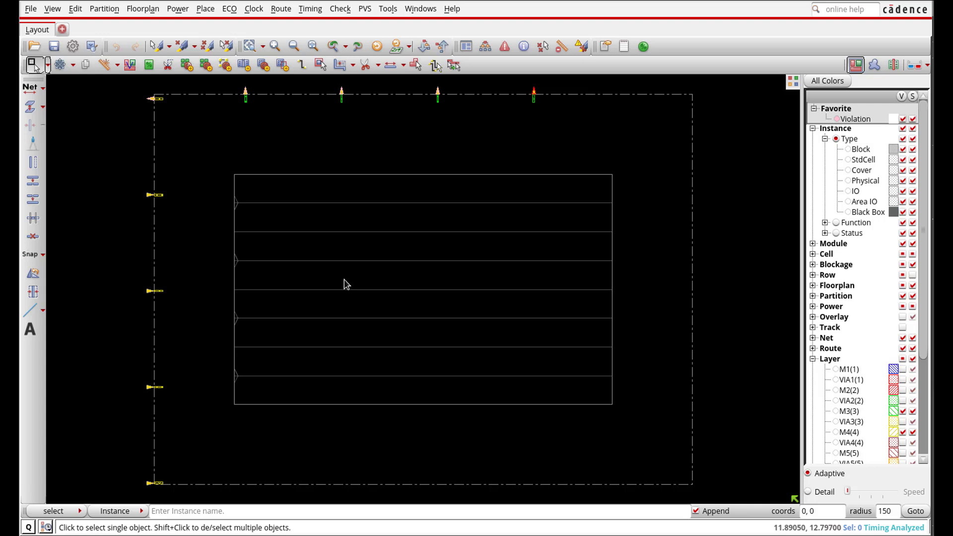
{"action": "key", "text": "alt+Tab"}
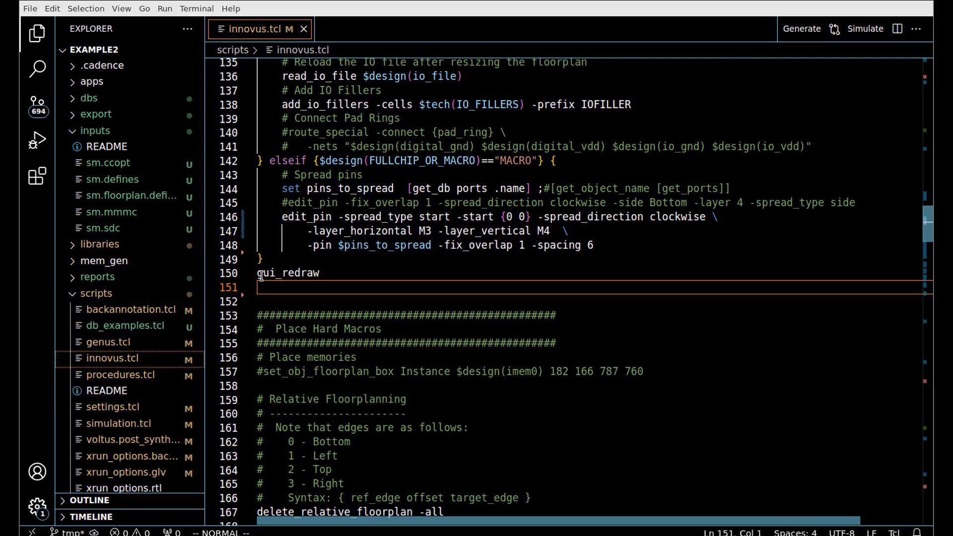